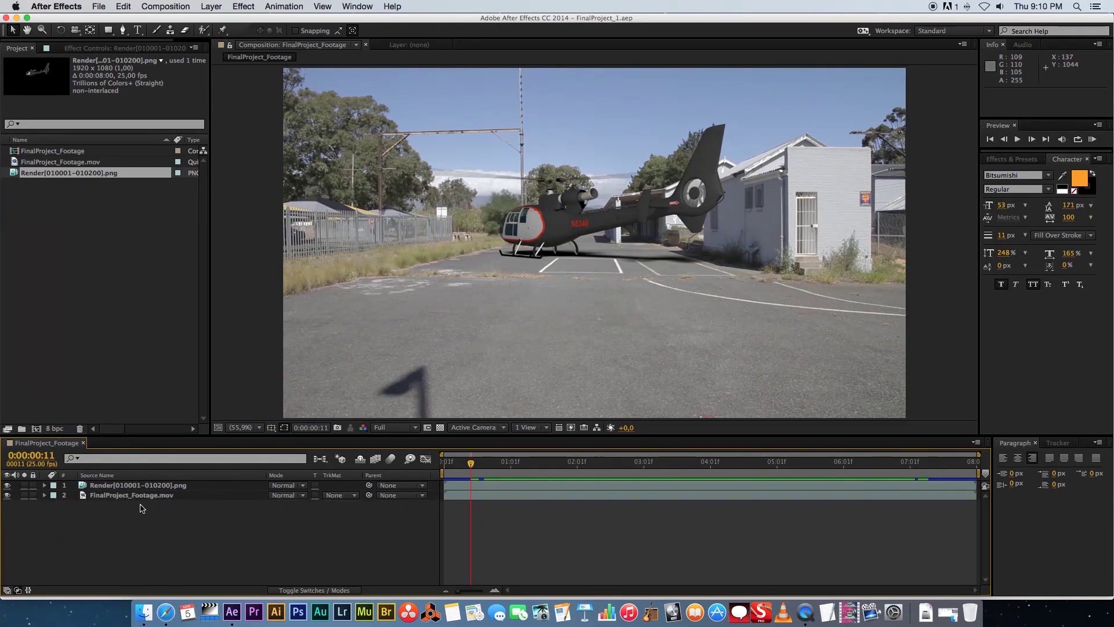
- Rename the road footage layer to 'Plate' and the render layer to 'Helicopter'
key(ctrl+Down)
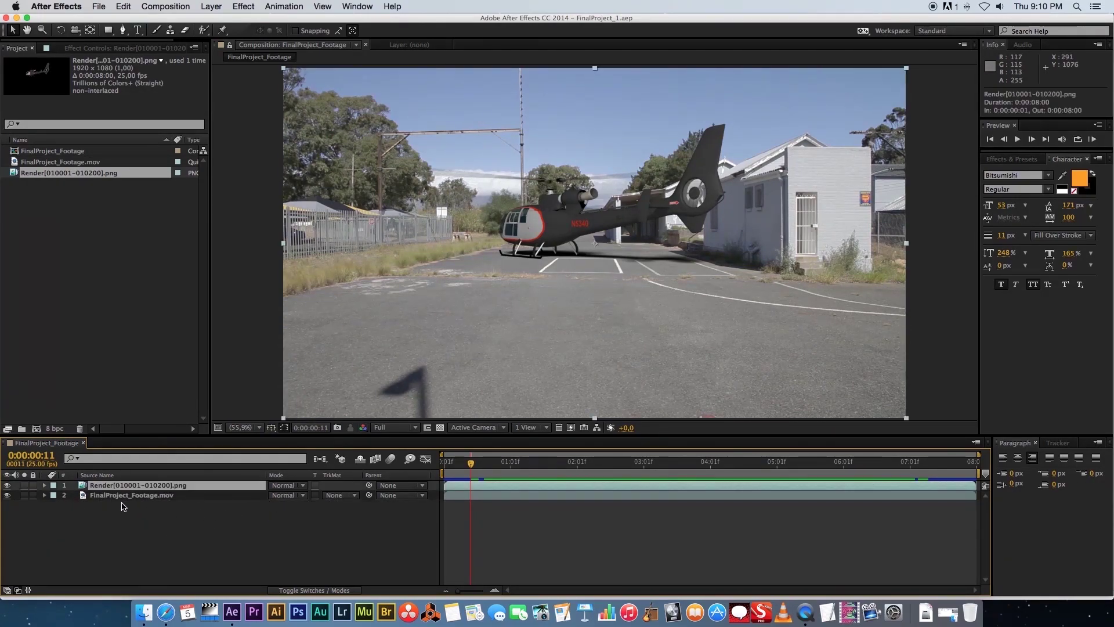
click(122, 498)
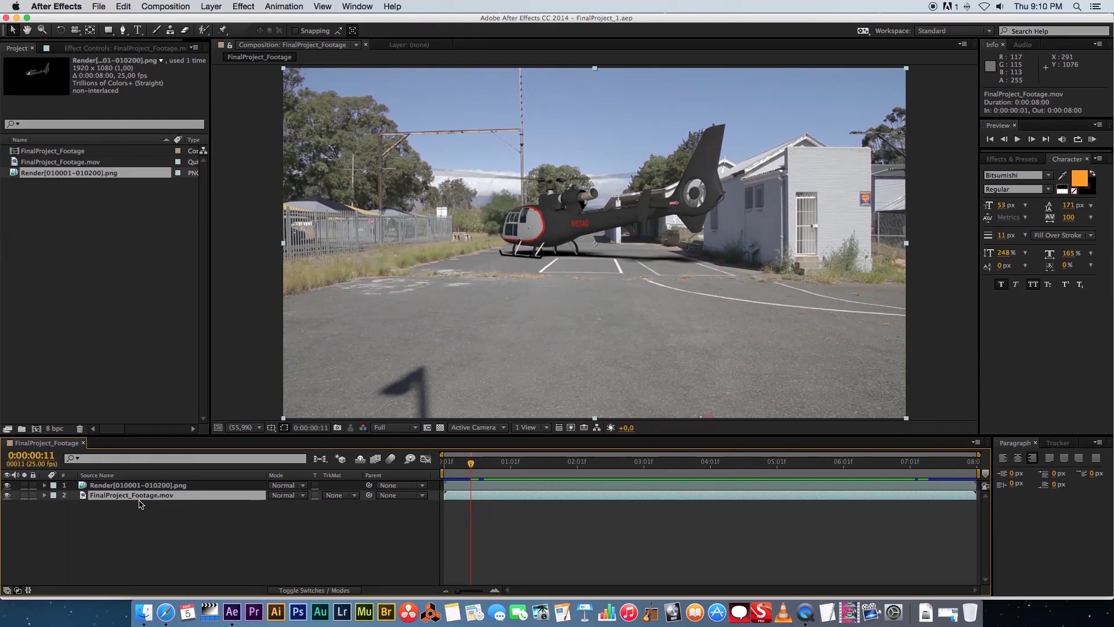
key(Return)
text(Plate)
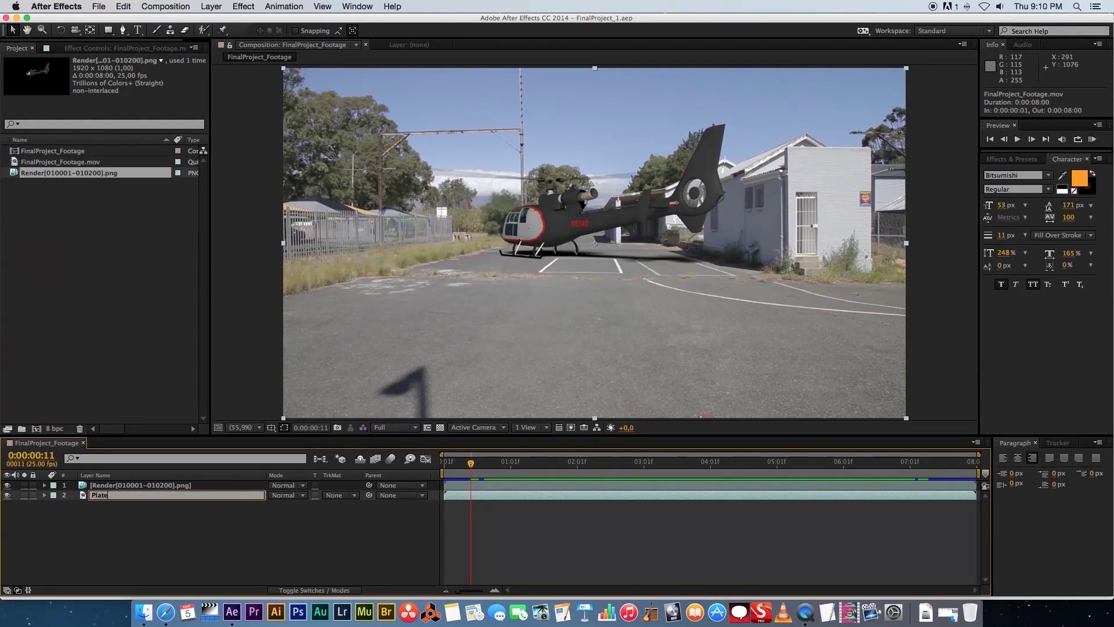
key(Return)
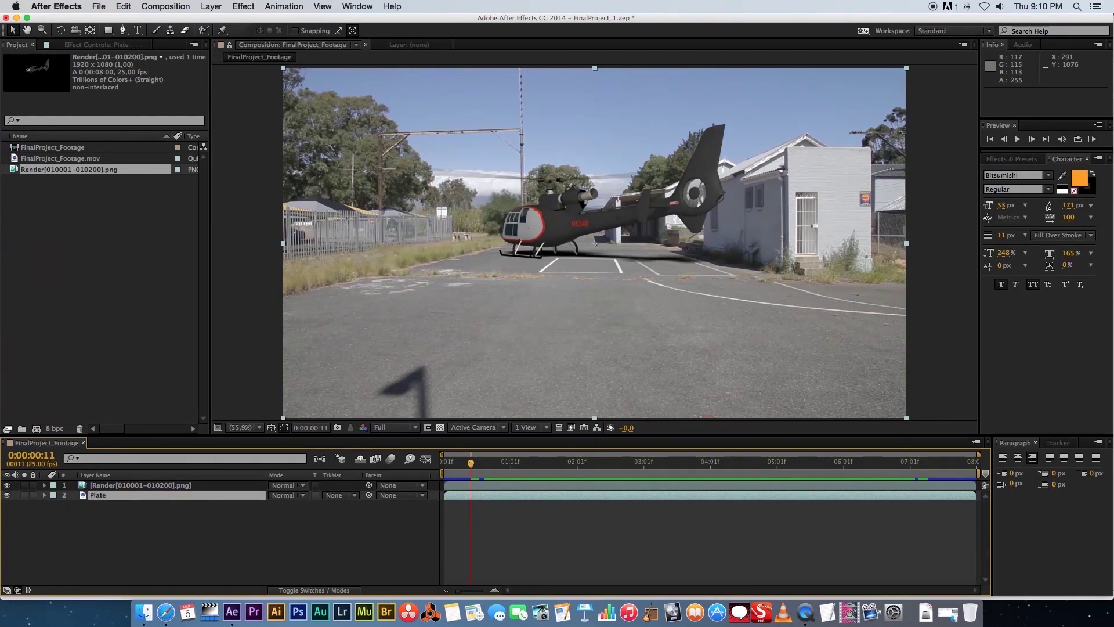
click(133, 487)
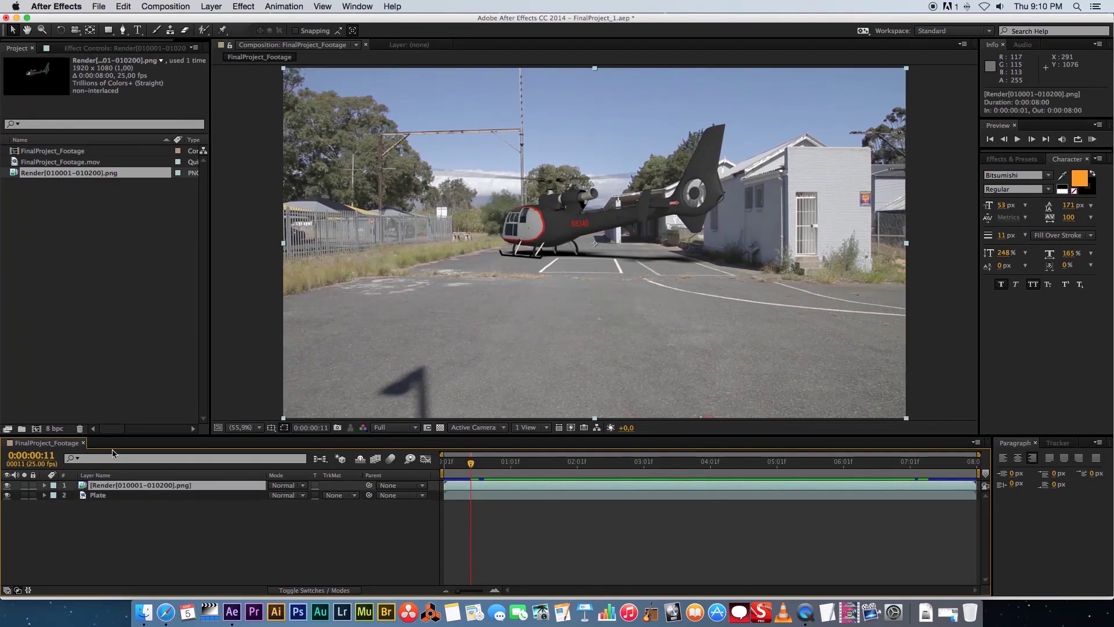
key(Return)
text(He)
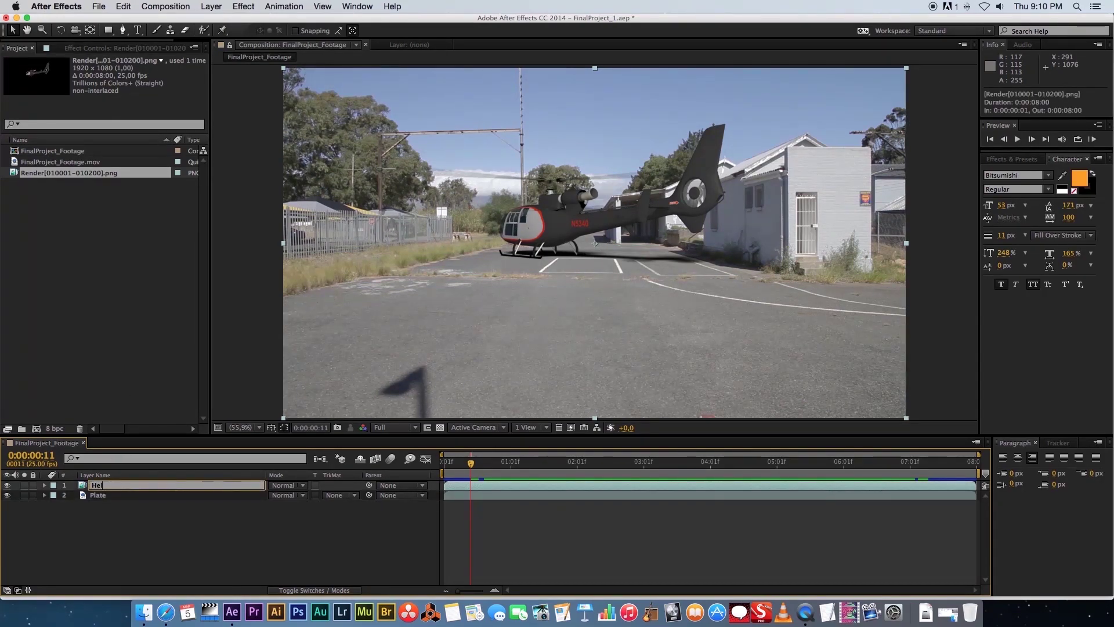
text(licopter)
key(Return)
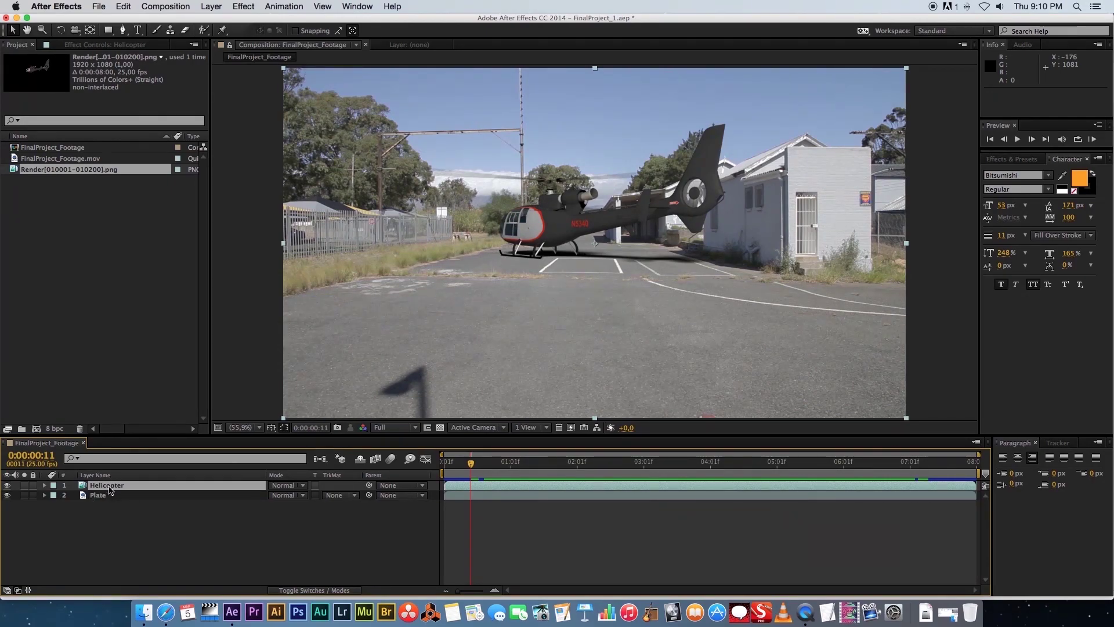
- Apply Blur & Sharpen > Fast Blur to the Helicopter layer
right_click(109, 489)
mouse_move(174, 328)
mouse_move(283, 337)
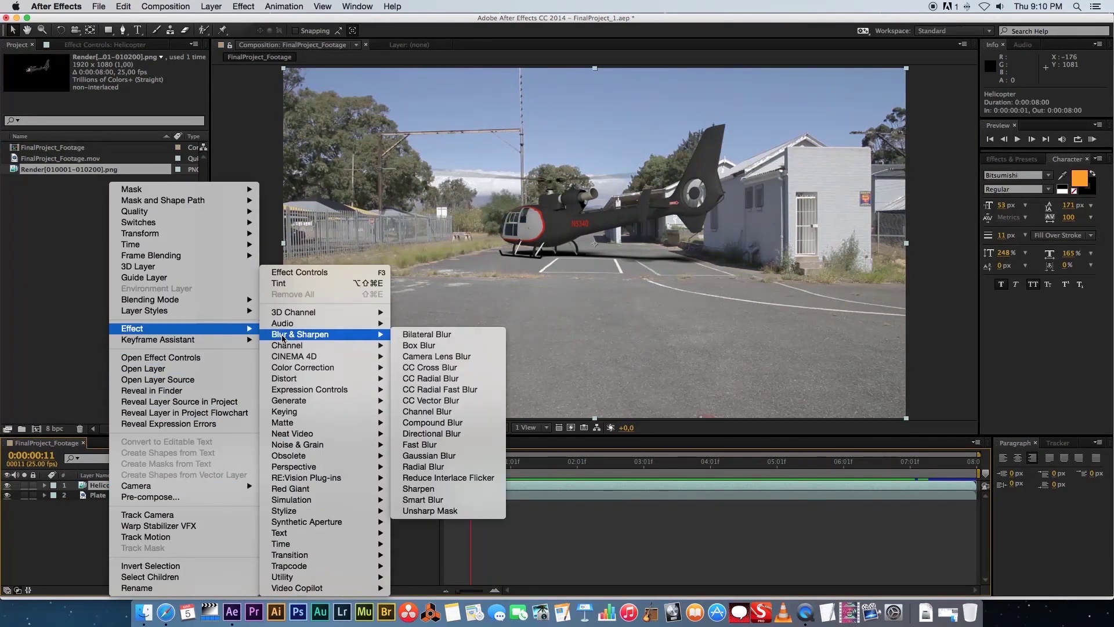
click(425, 447)
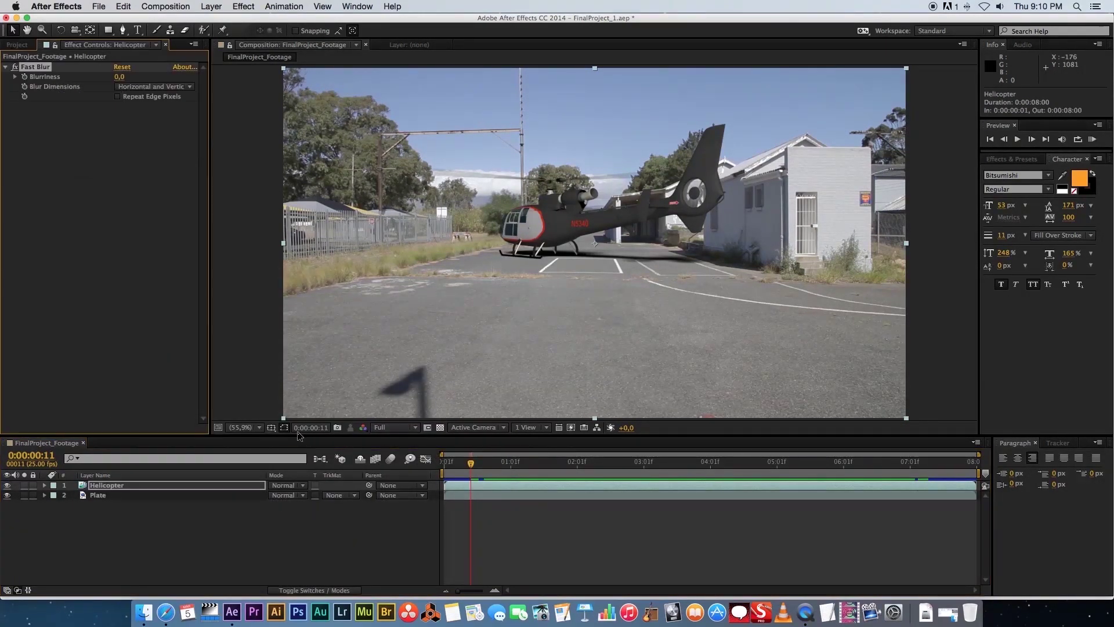
- Zoom the viewer to 400% and center on the helicopter cockpit
click(258, 428)
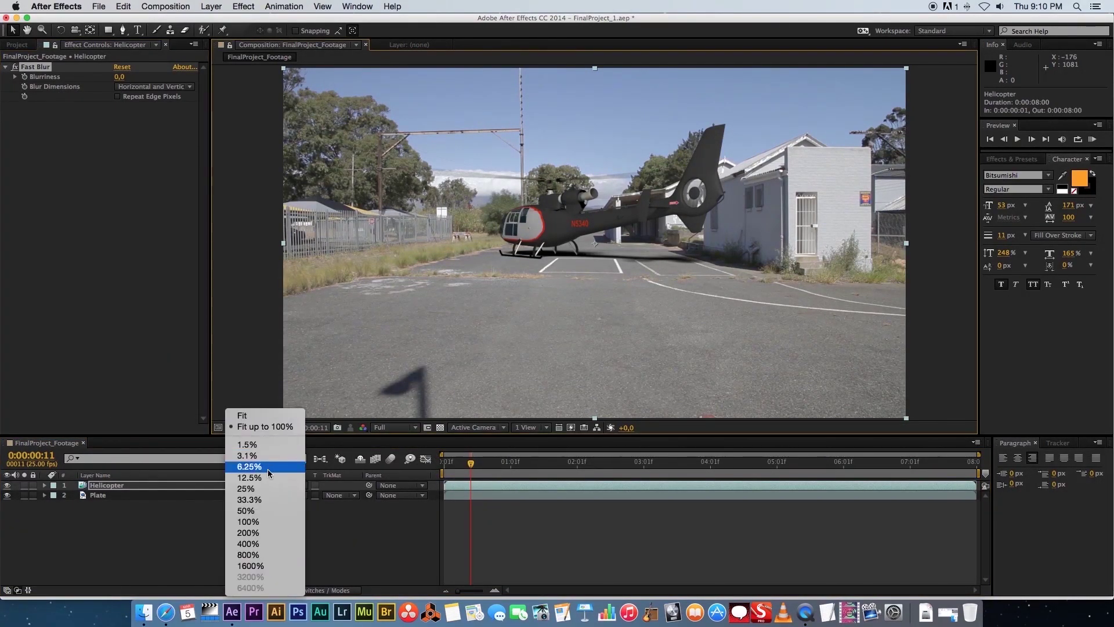
click(256, 544)
drag(482, 266, 569, 323)
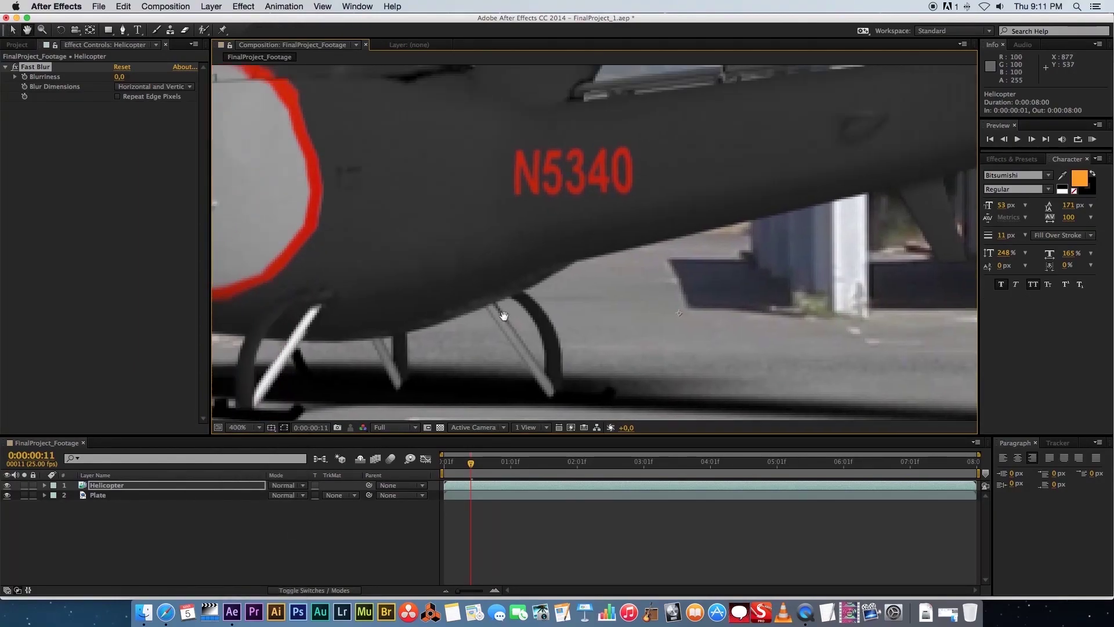
drag(141, 239, 348, 403)
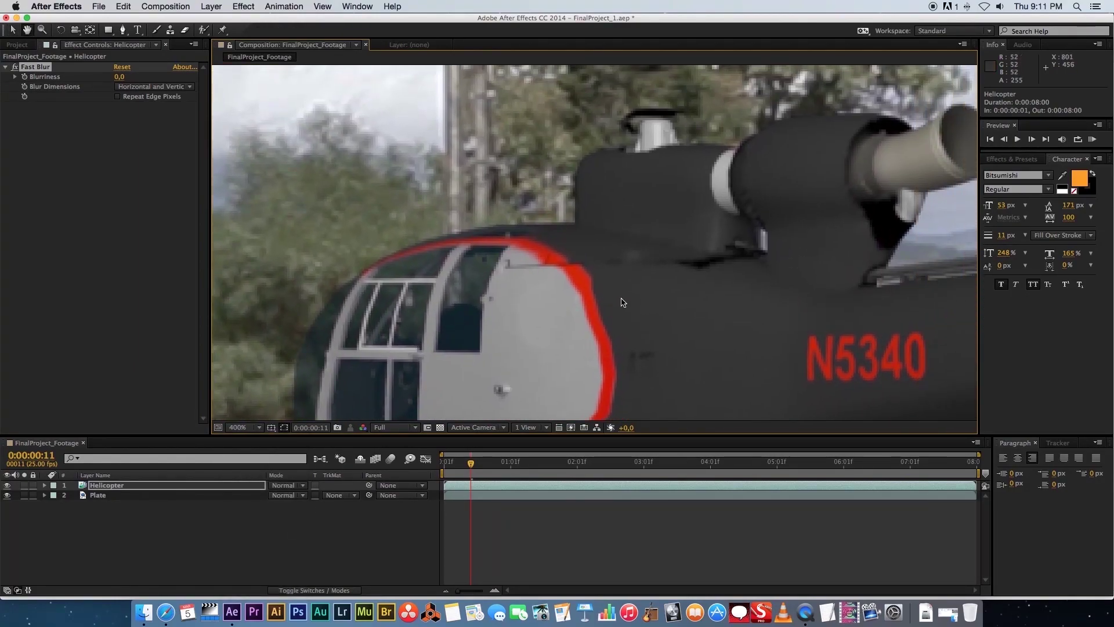
- Pan the close-up across the skids, the N5340 lettering and the engine exhaust
key(v)
drag(555, 318, 517, 75)
drag(554, 372, 493, 363)
drag(670, 238, 392, 328)
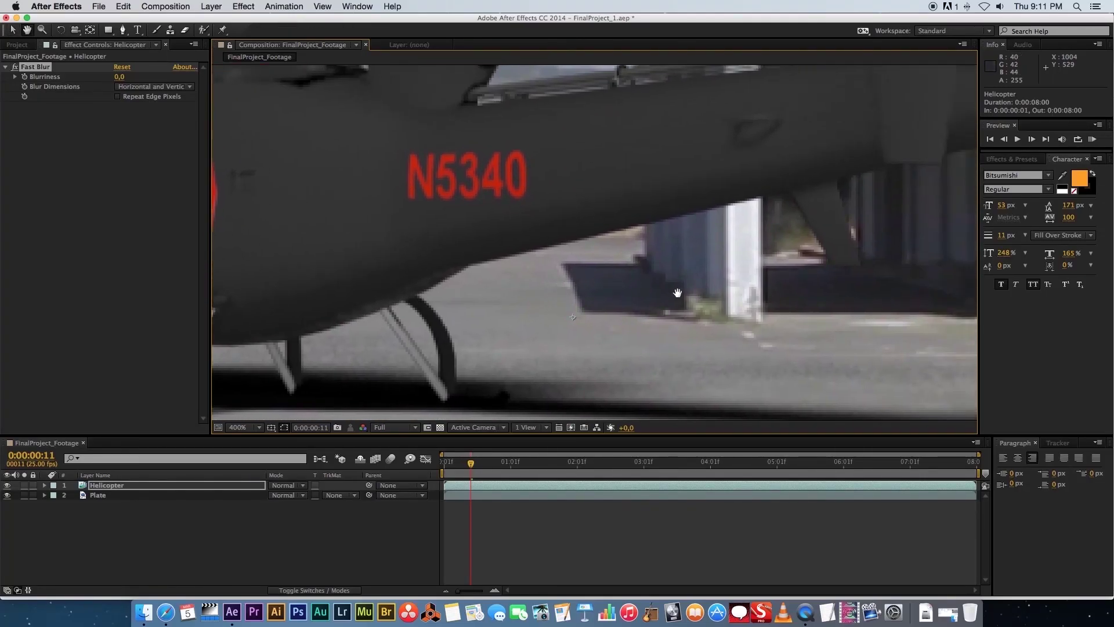
drag(461, 200, 539, 378)
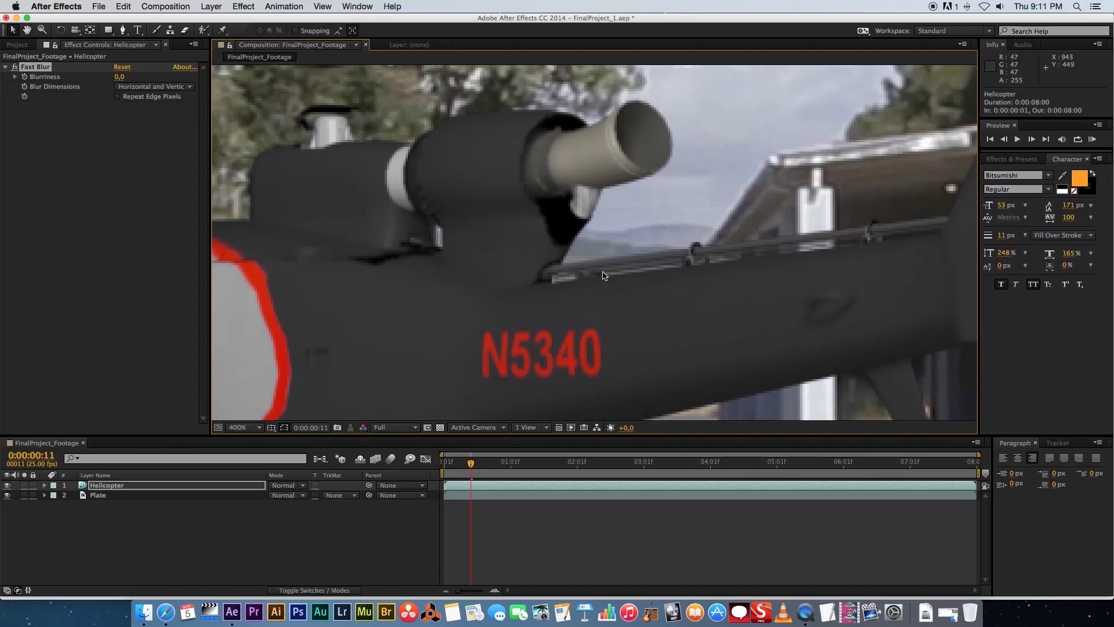
drag(432, 301, 530, 252)
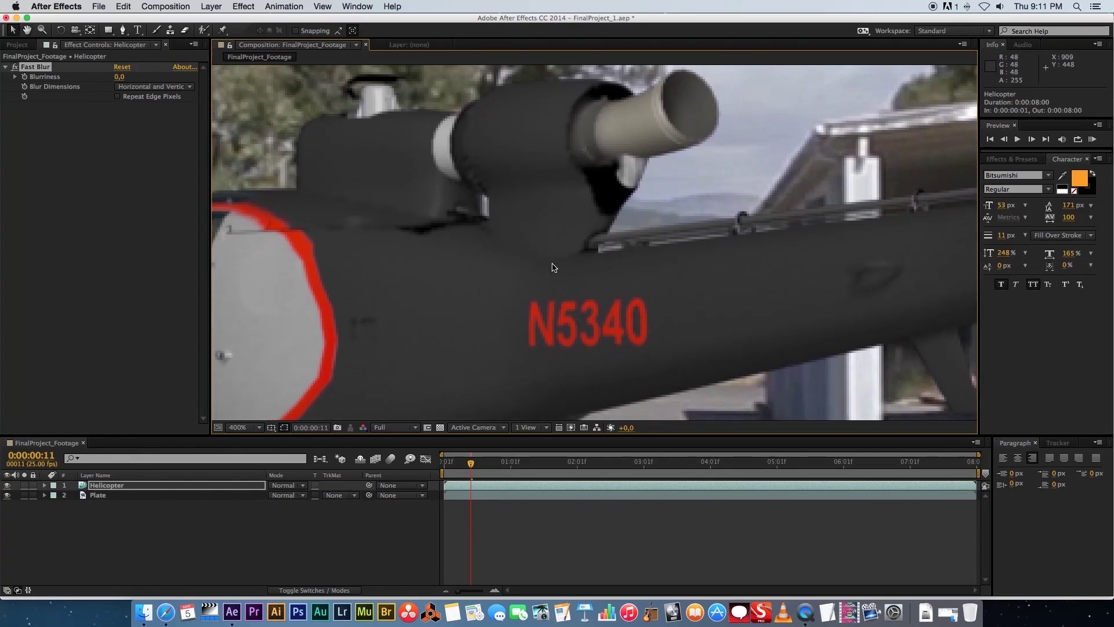
drag(532, 272, 492, 272)
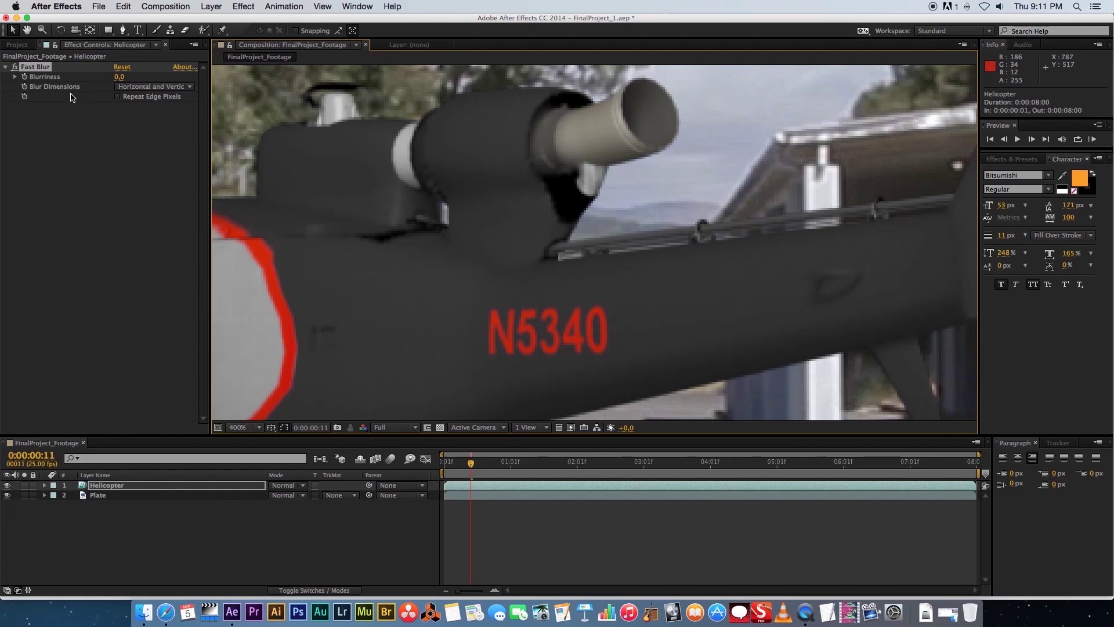
- Set Fast Blur Blurriness to 1.0, then view the frame at Fit and at 100%
click(117, 76)
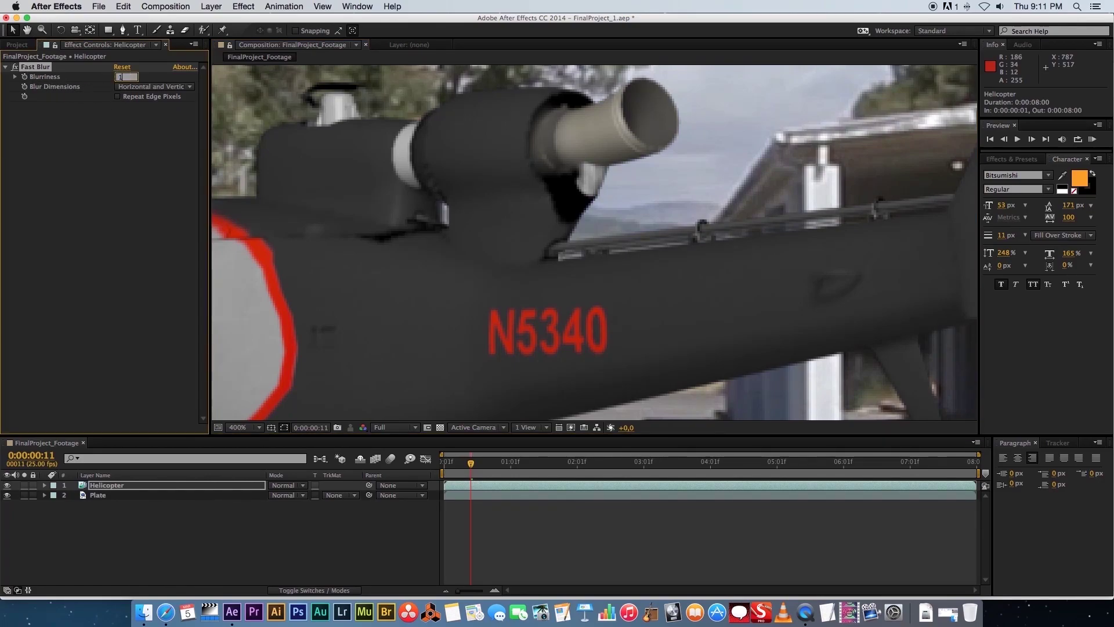
key(Return)
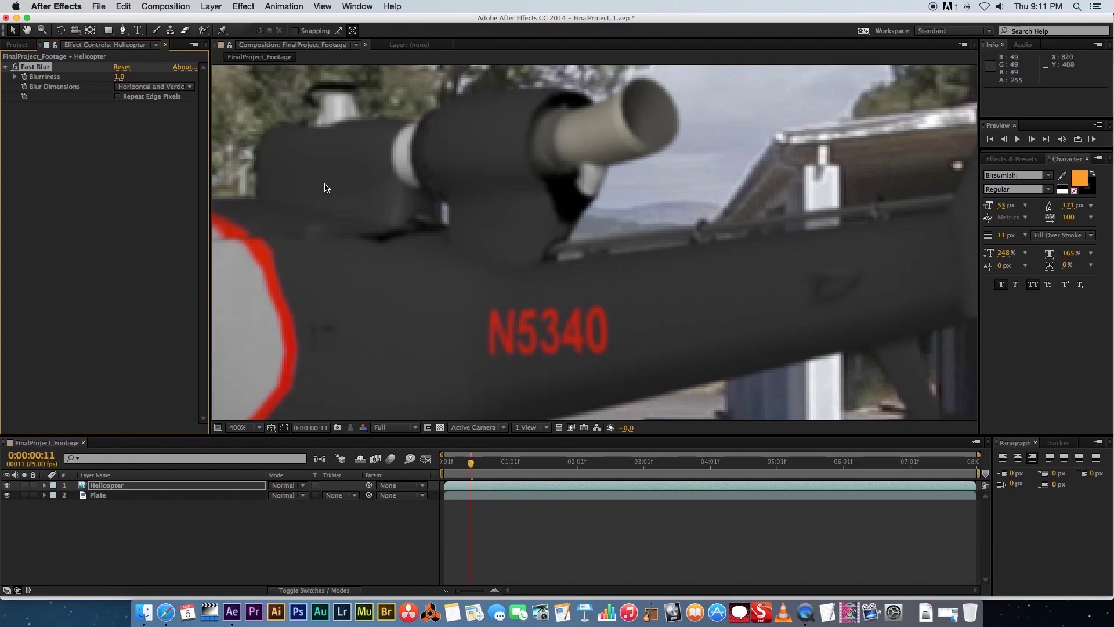
scroll(497, 273, left, 10)
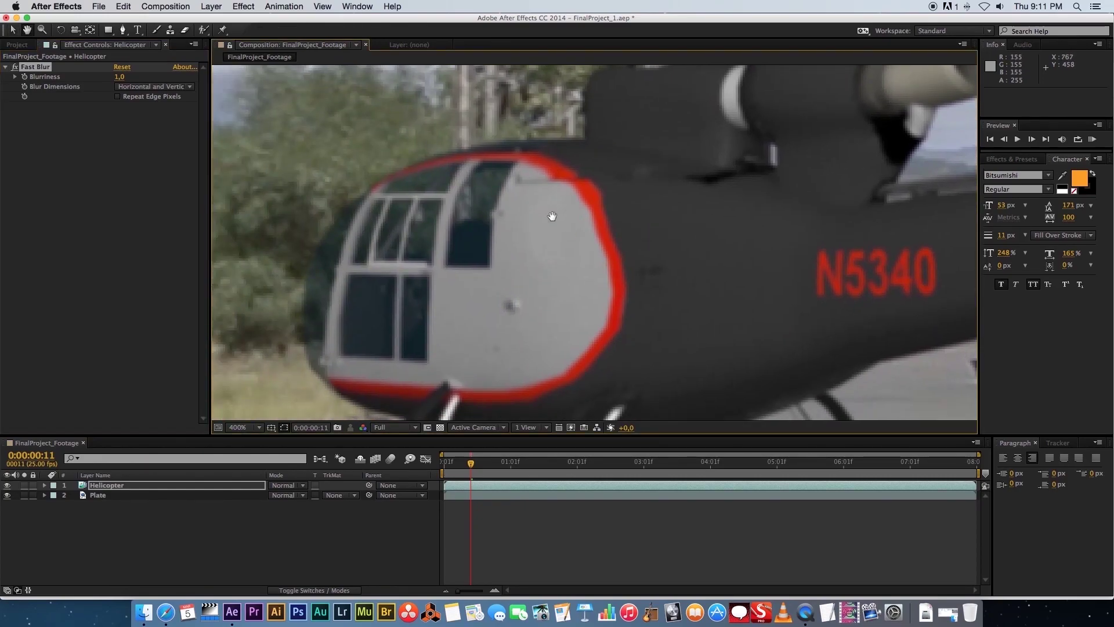
click(259, 427)
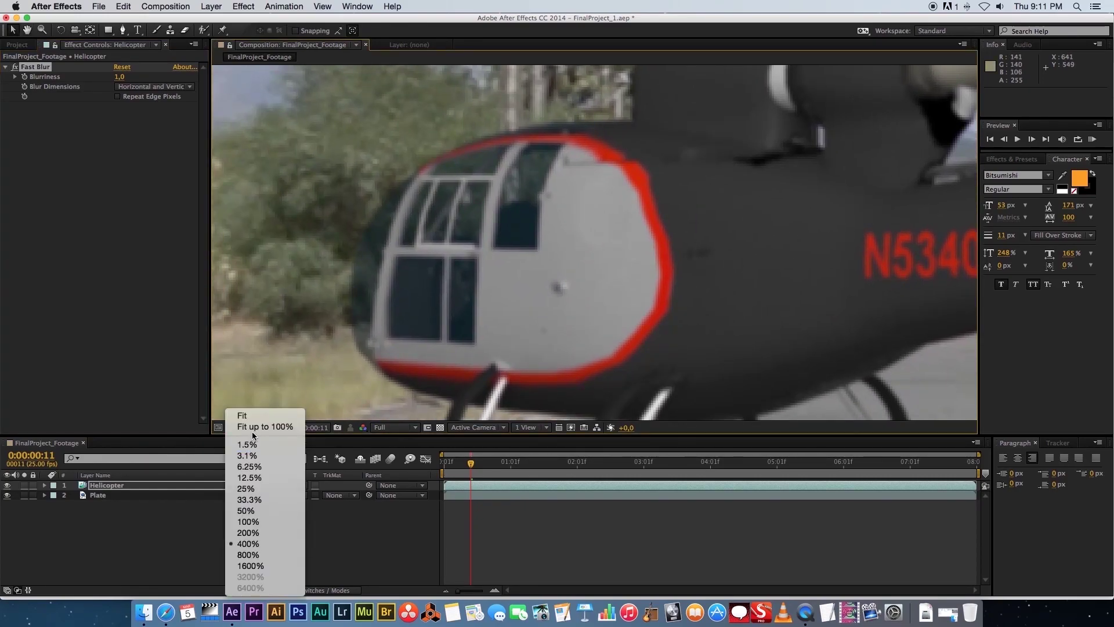
click(275, 427)
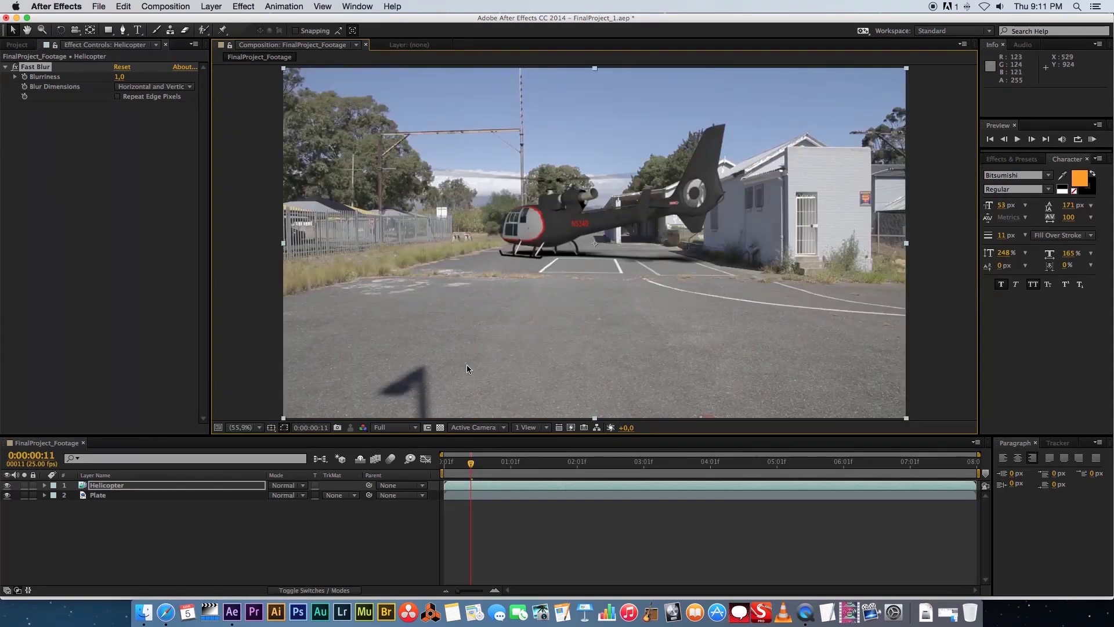
click(259, 428)
click(251, 523)
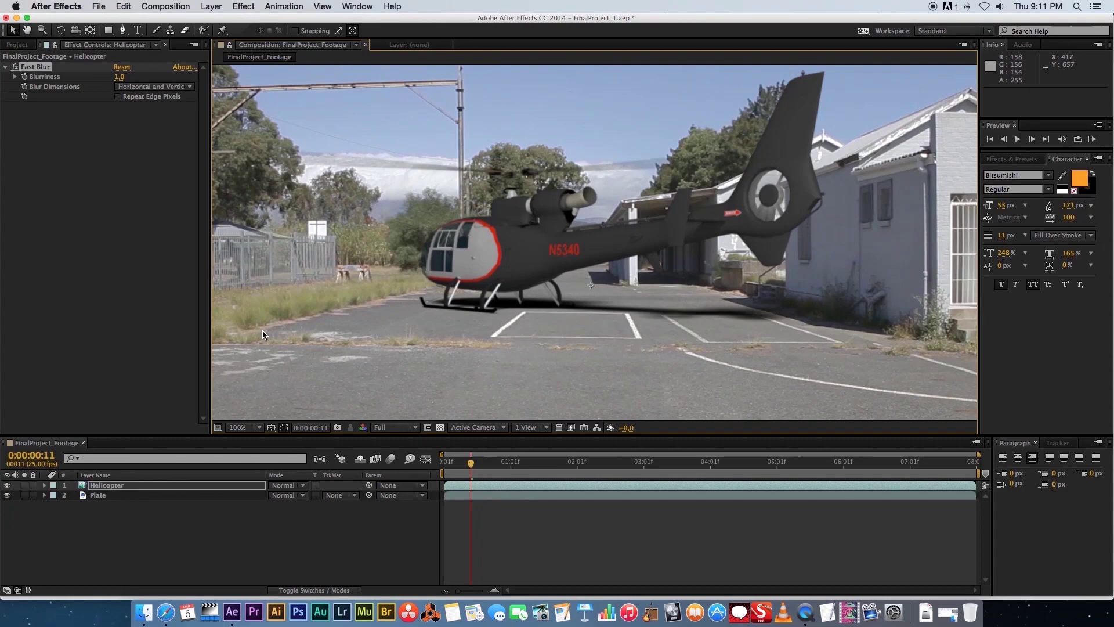
- Try Blurriness values of 0.5 and 2.0 before settling back on 1.0
click(119, 76)
click(119, 77)
text(1)
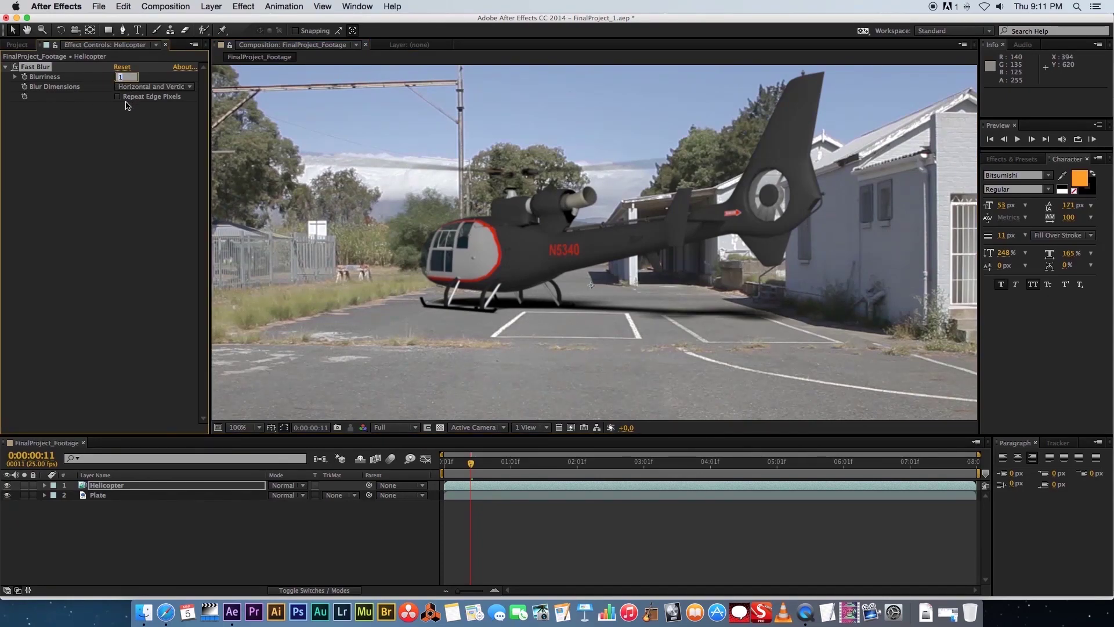
text(65)
key(Return)
click(119, 76)
text(2)
key(Return)
click(117, 77)
text(1)
key(Return)
drag(470, 464, 468, 464)
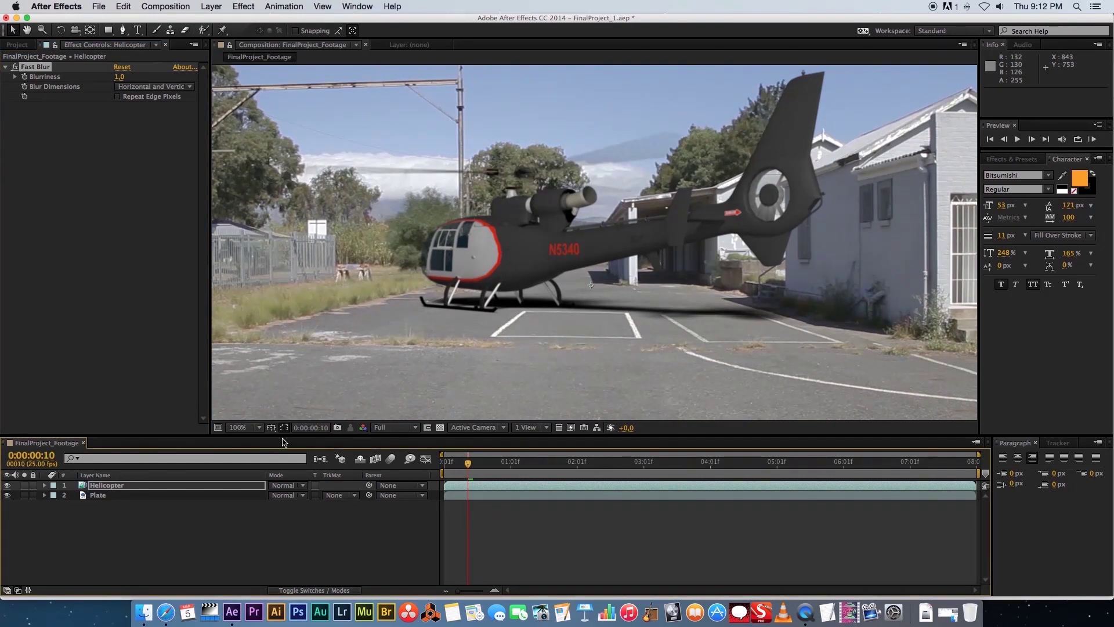
click(257, 430)
click(253, 544)
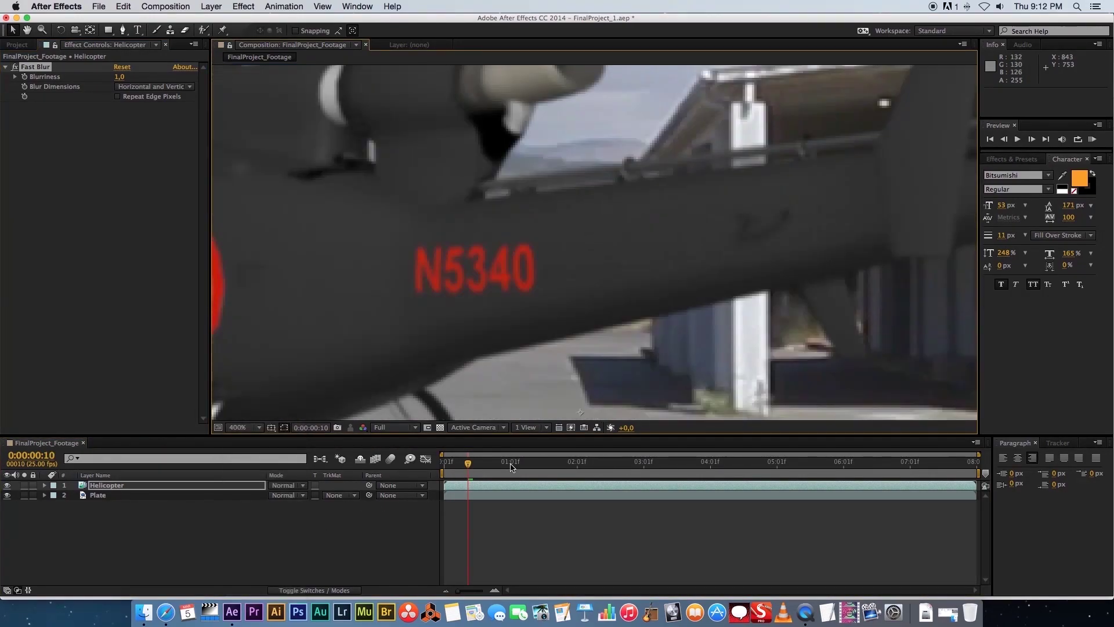
key(space)
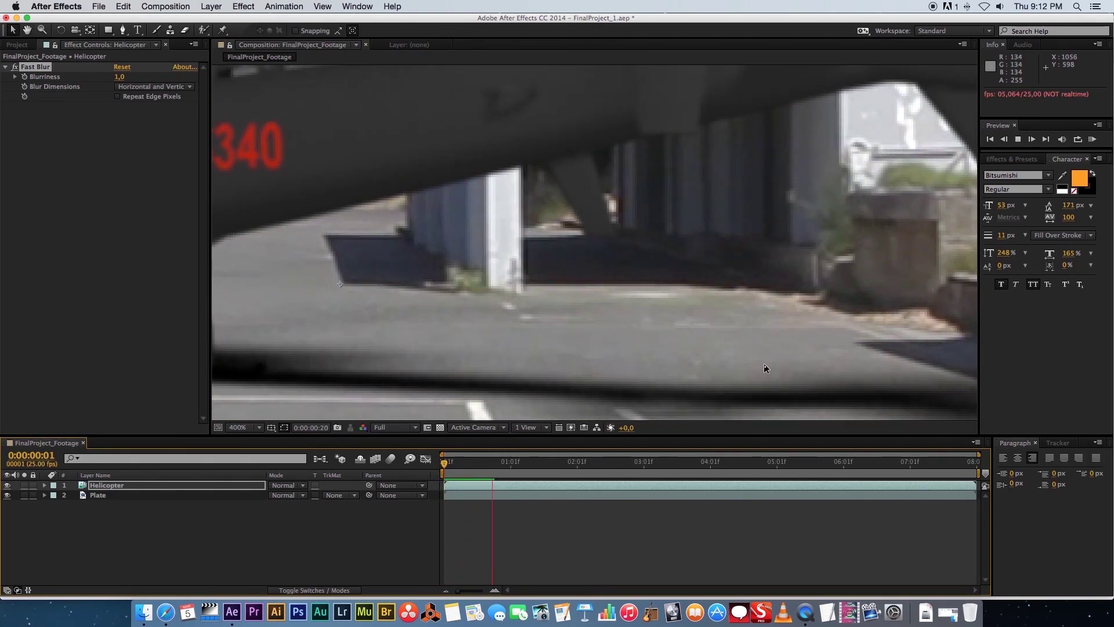
key(space)
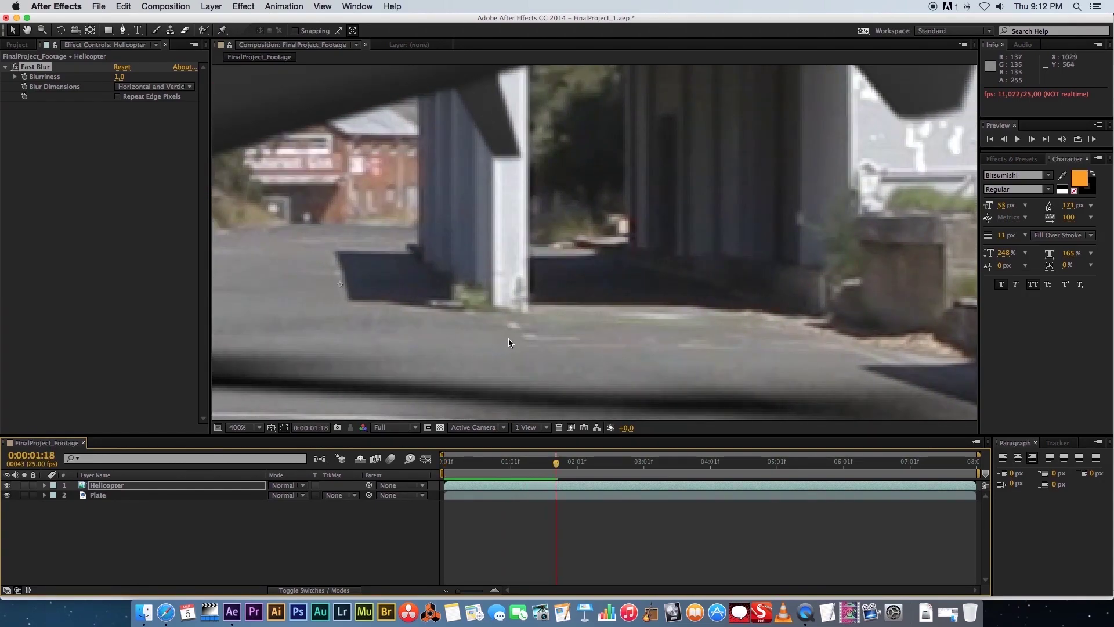
drag(556, 463, 485, 467)
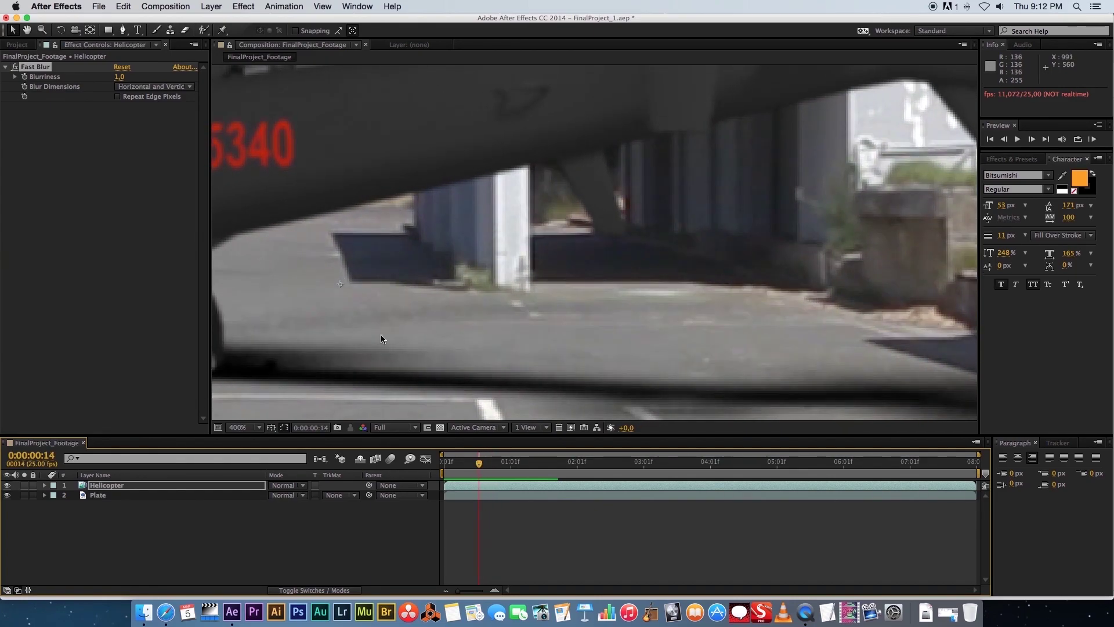
click(530, 462)
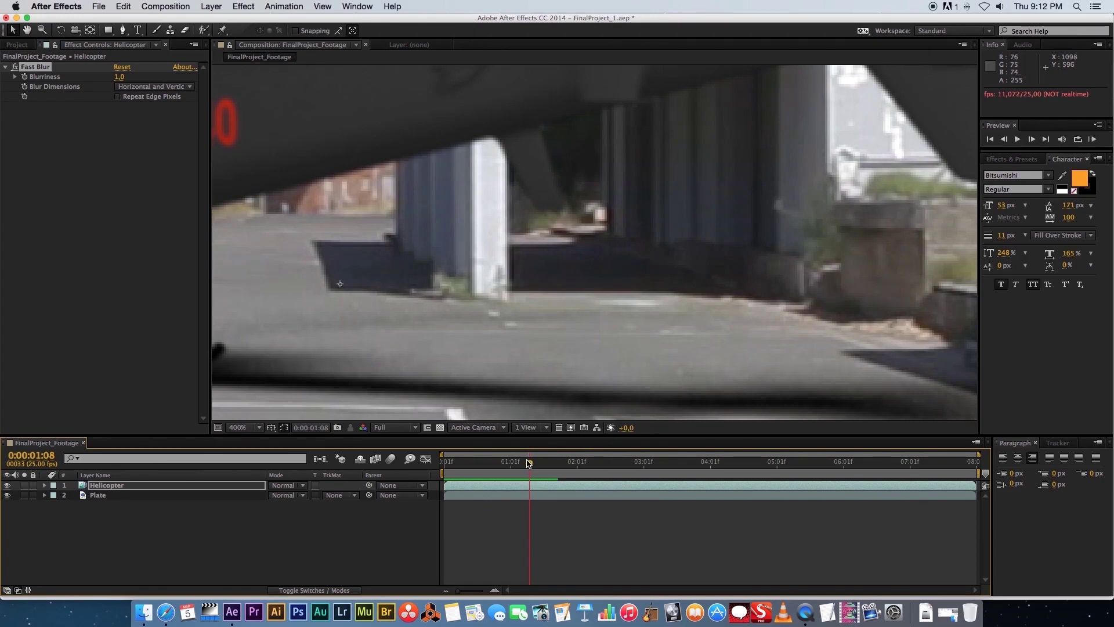
key(space)
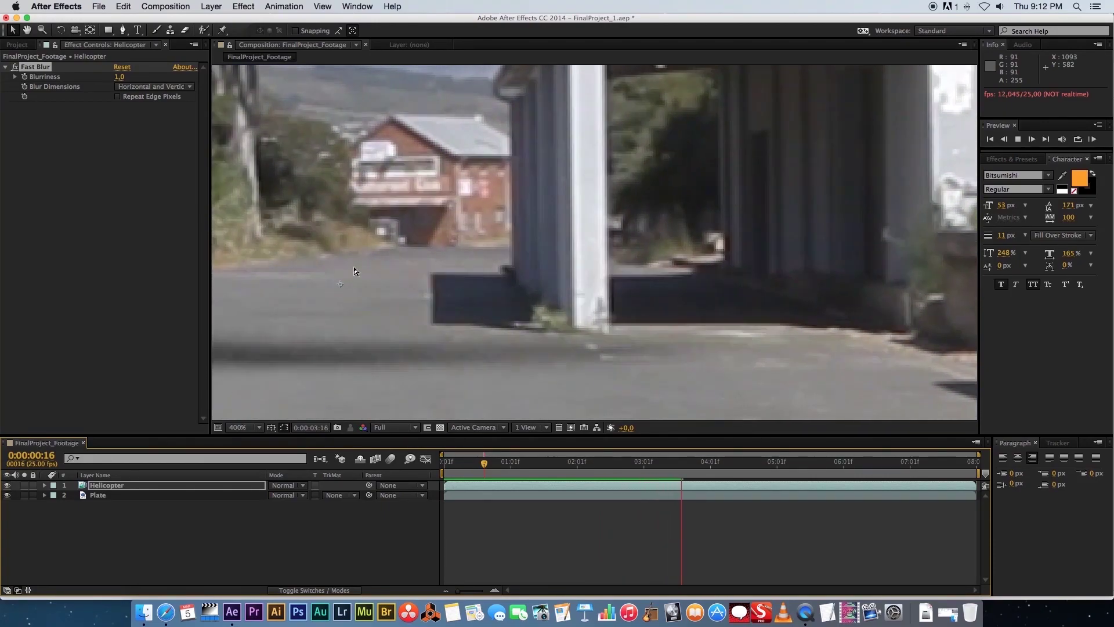
click(506, 465)
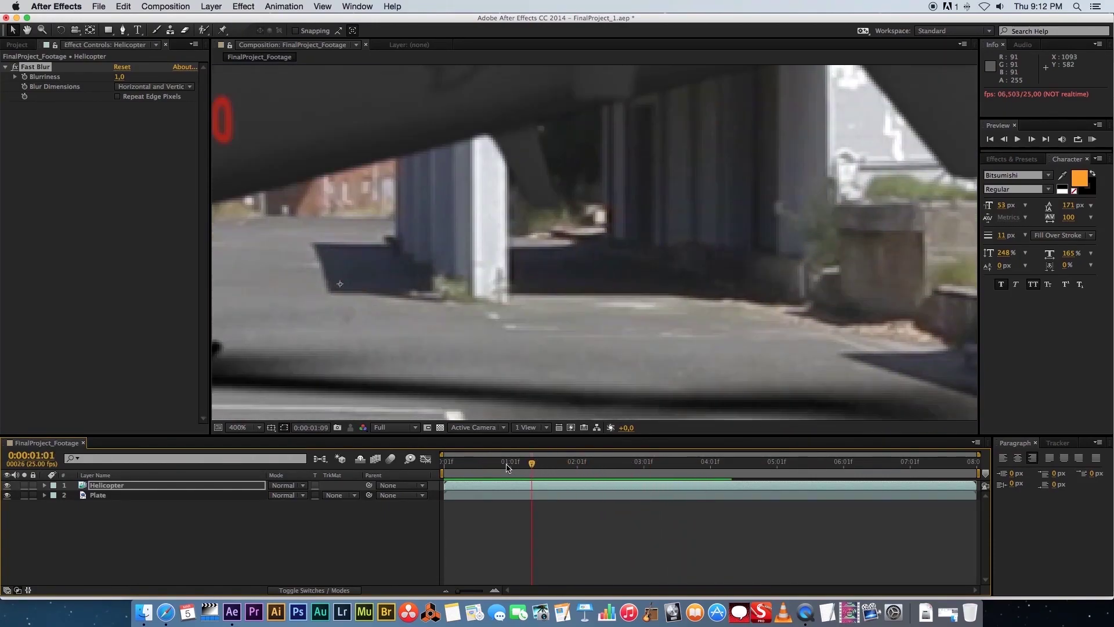
key(KP_0)
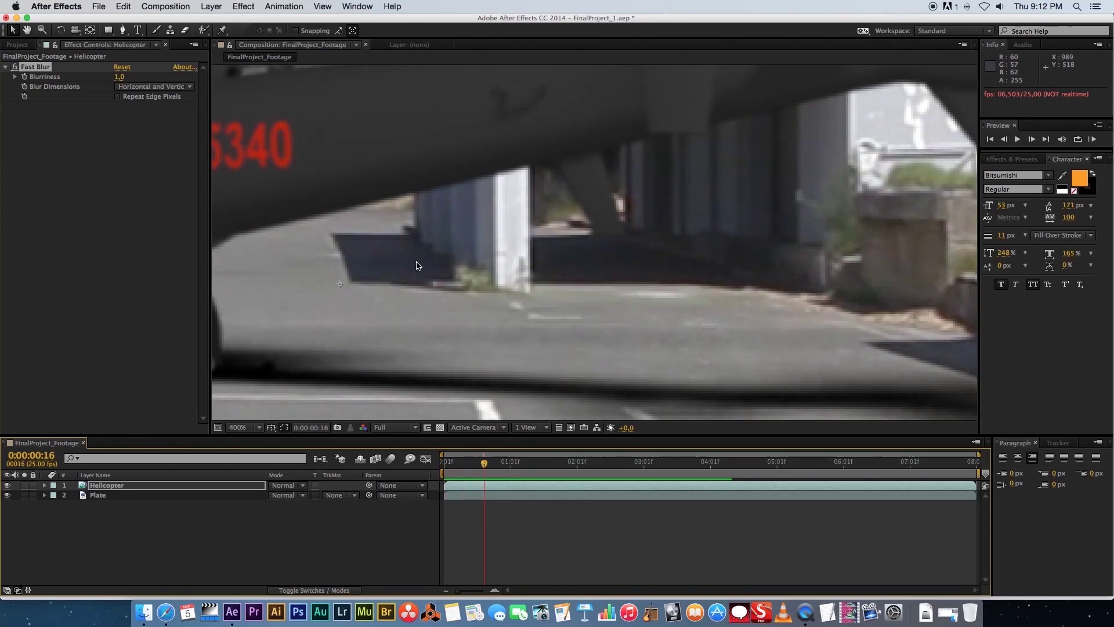
drag(410, 244, 593, 264)
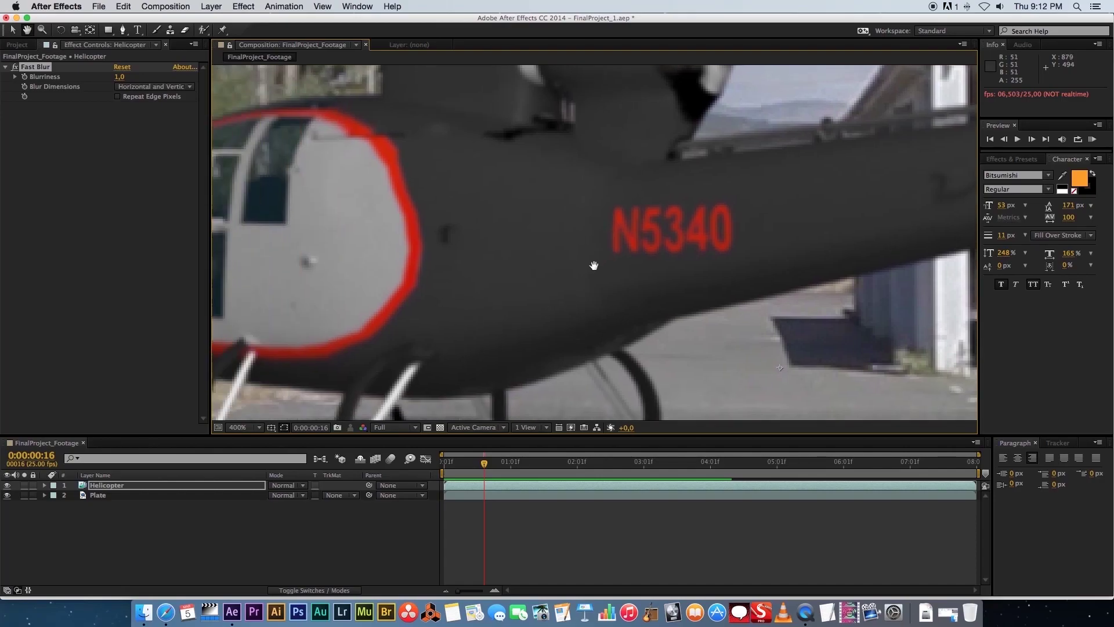
key(KP_0)
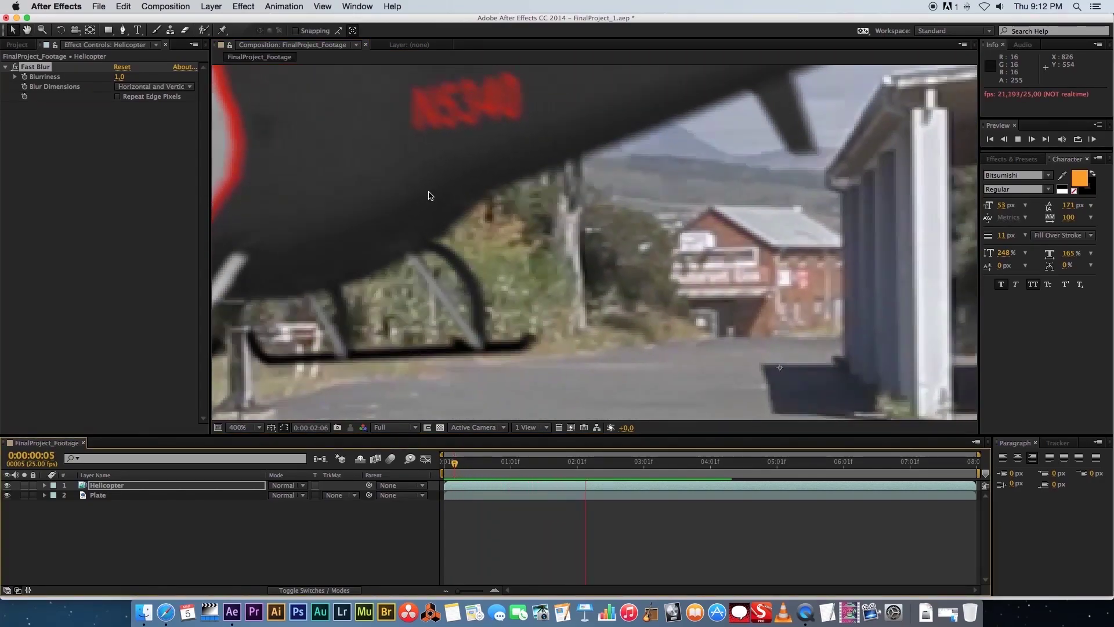
click(513, 396)
drag(593, 463, 545, 462)
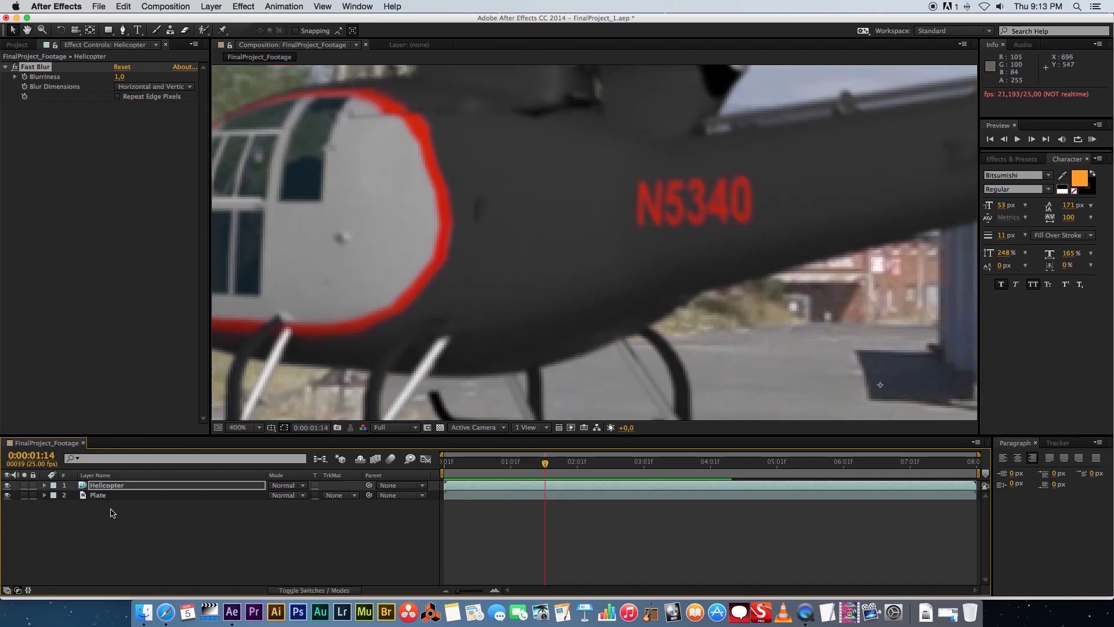
- Apply Noise & Grain > Match Grain to the Helicopter layer, below Fast Blur
right_click(114, 488)
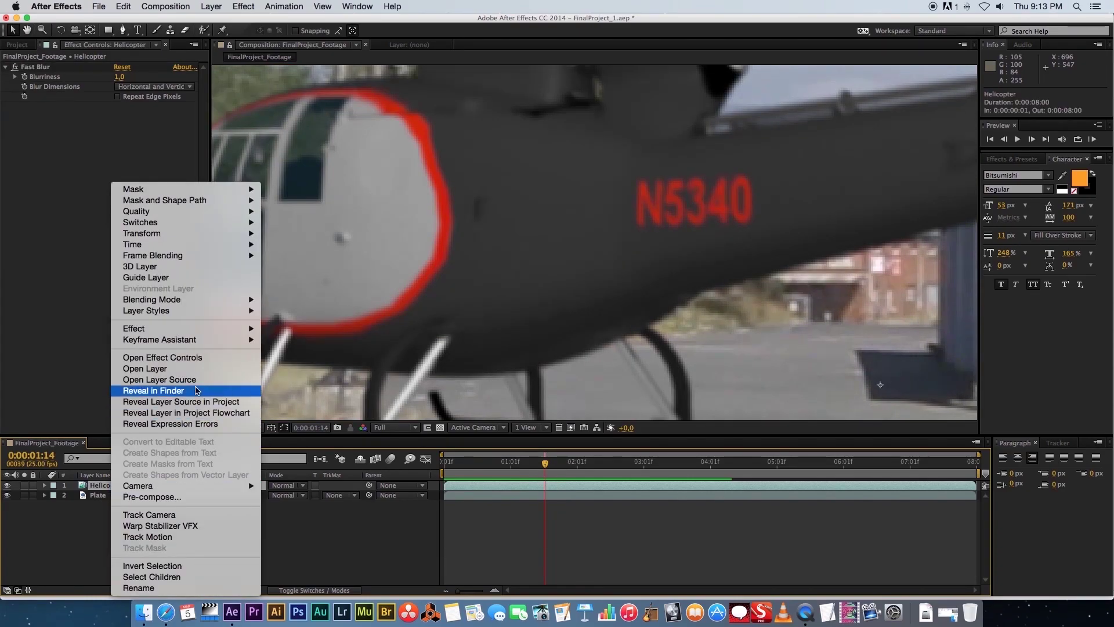
mouse_move(178, 329)
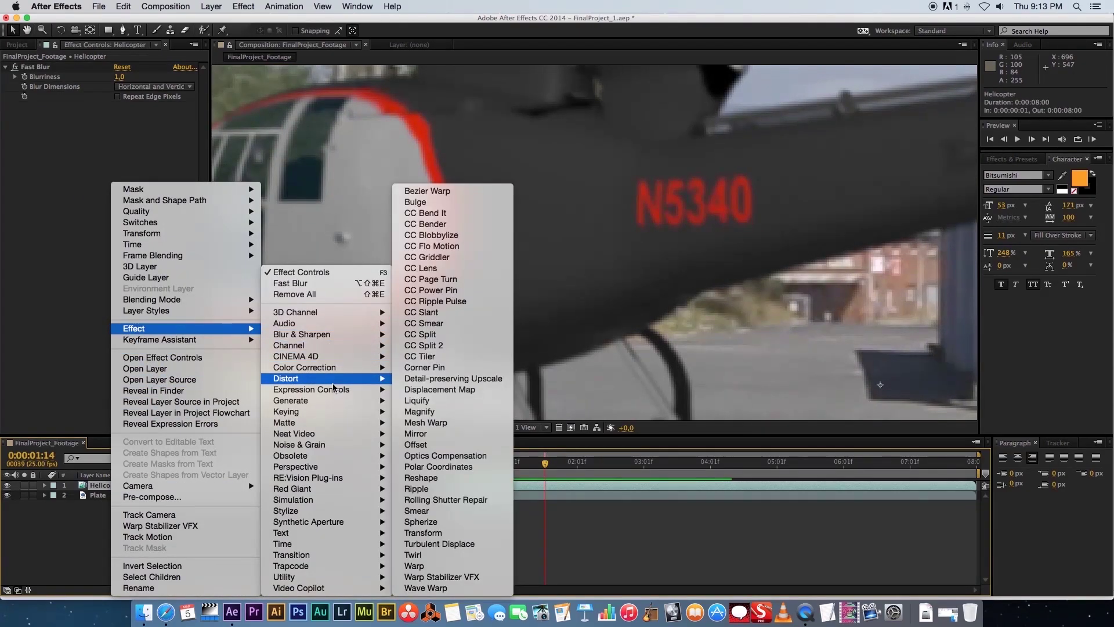
mouse_move(302, 446)
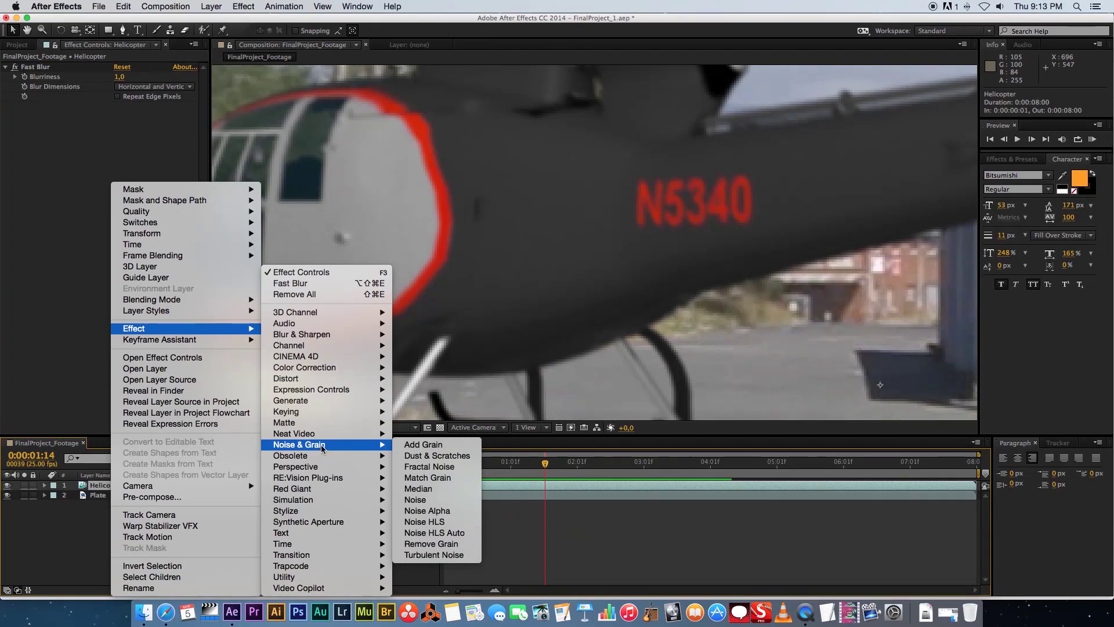
click(450, 479)
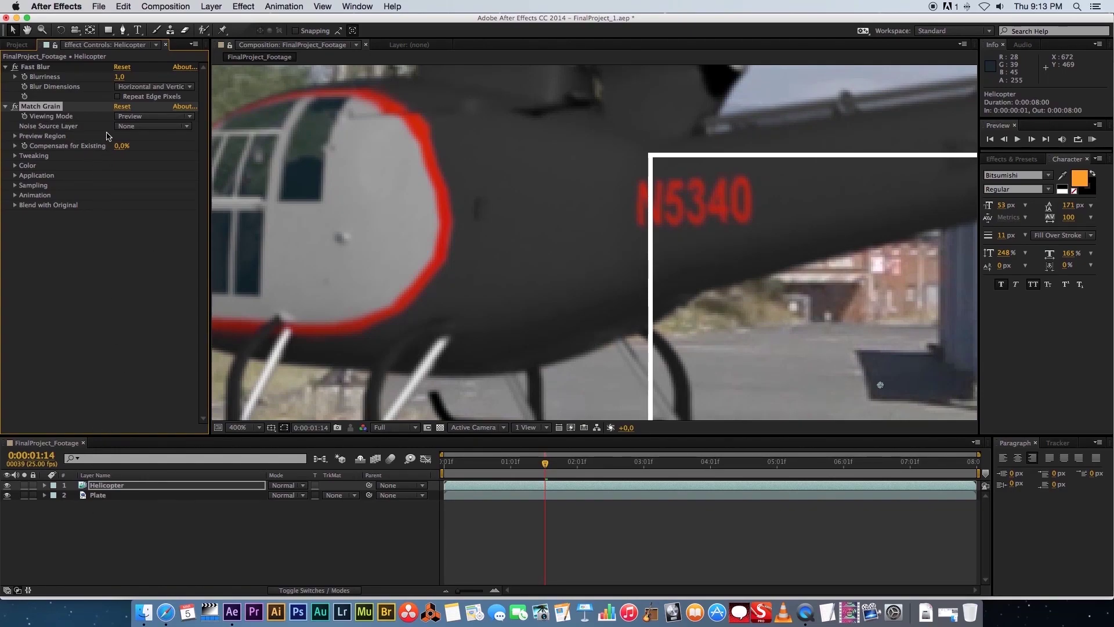
- Set Match Grain Viewing Mode to Final Output and Noise Source Layer to Plate
click(147, 118)
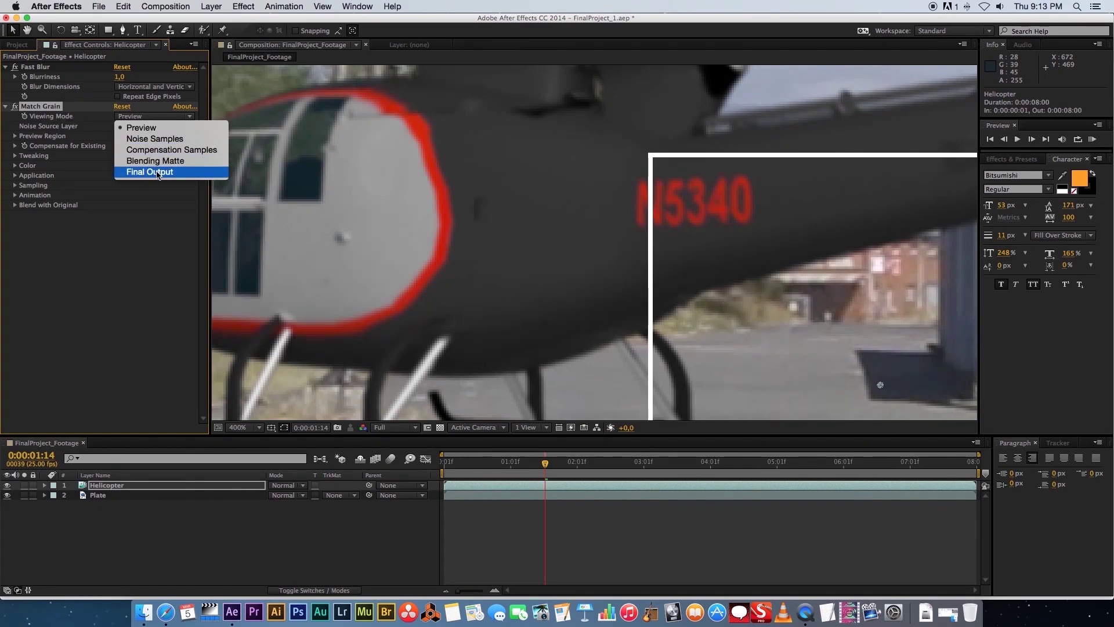
click(158, 172)
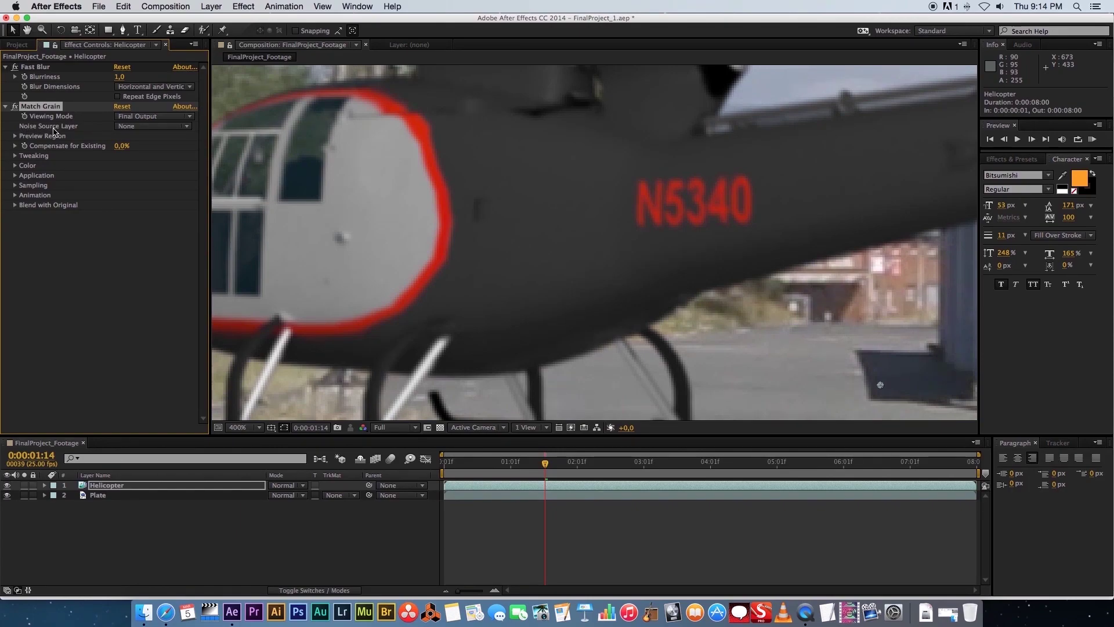
click(143, 127)
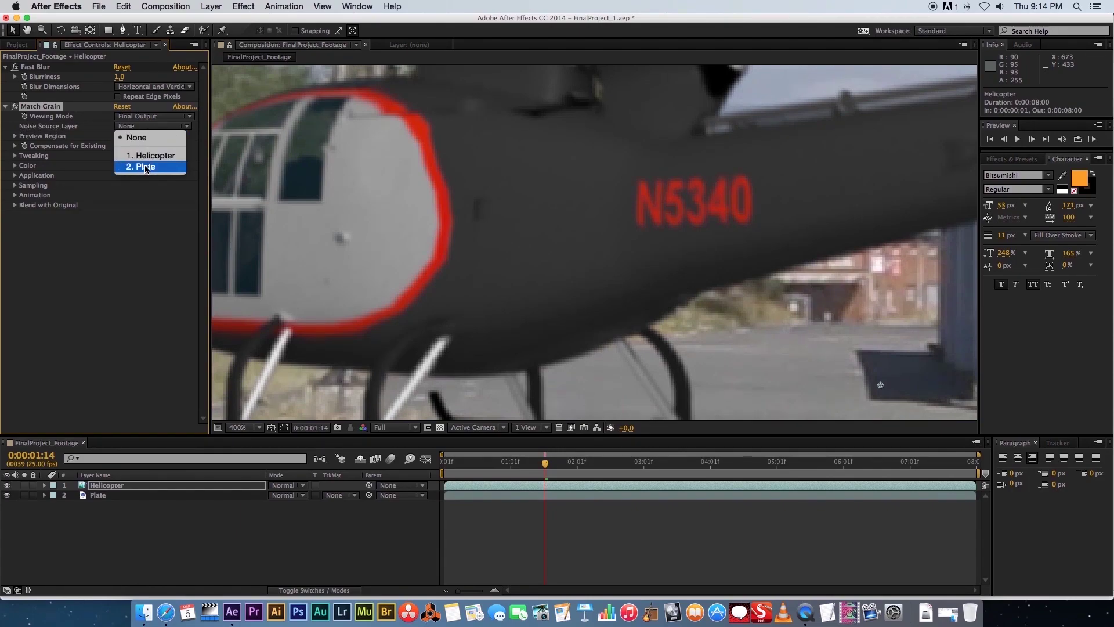
click(149, 168)
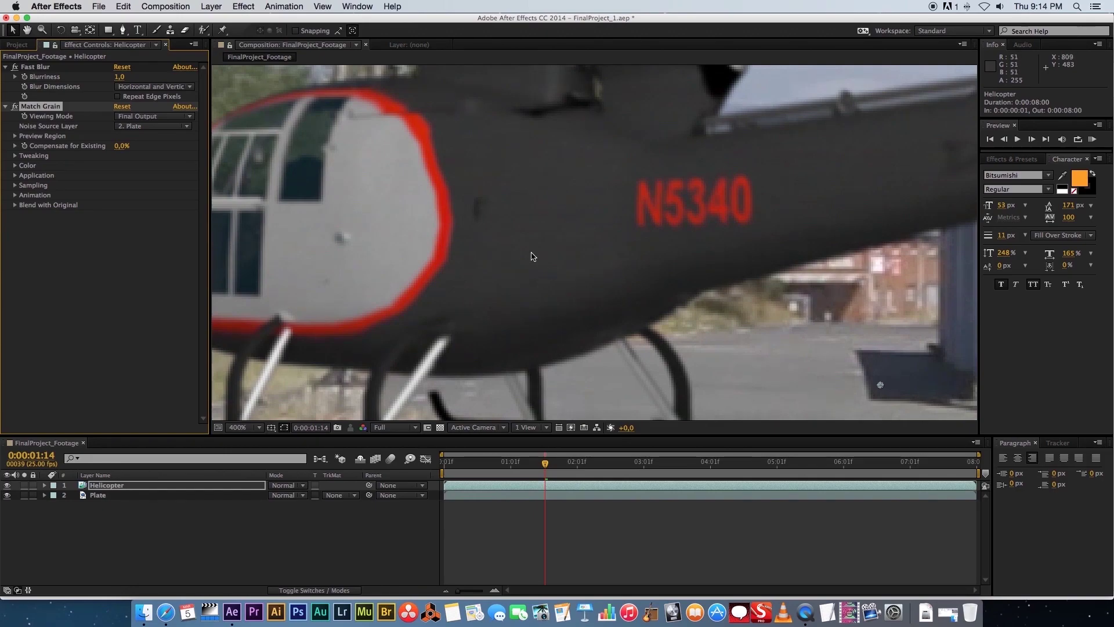
- Preview the grained composite from the start of the composition
drag(543, 467, 444, 464)
key(space)
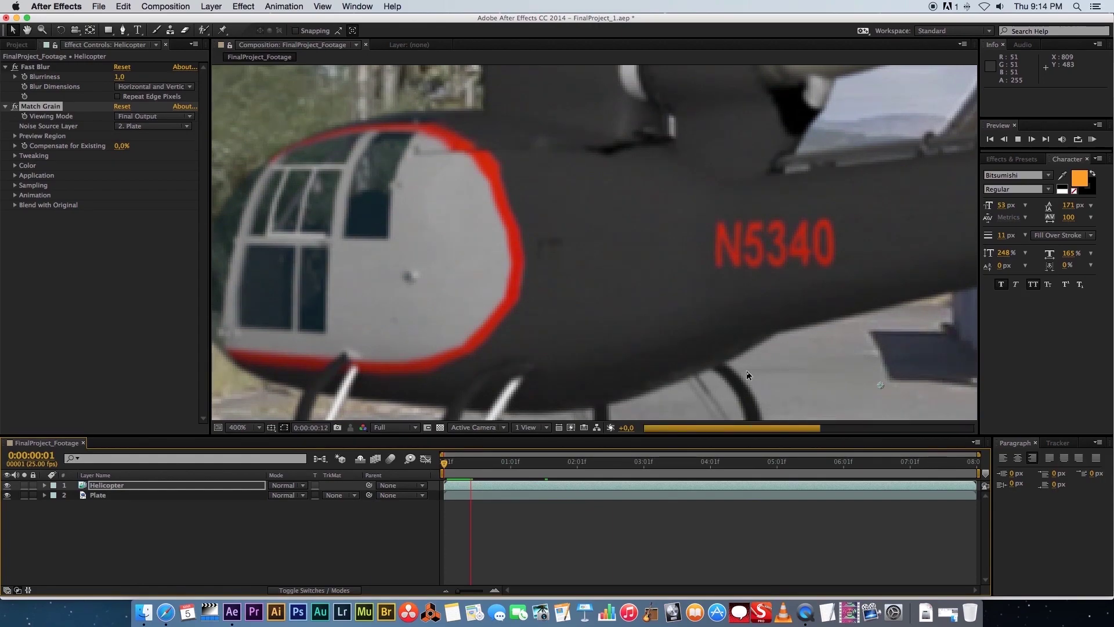
key(space)
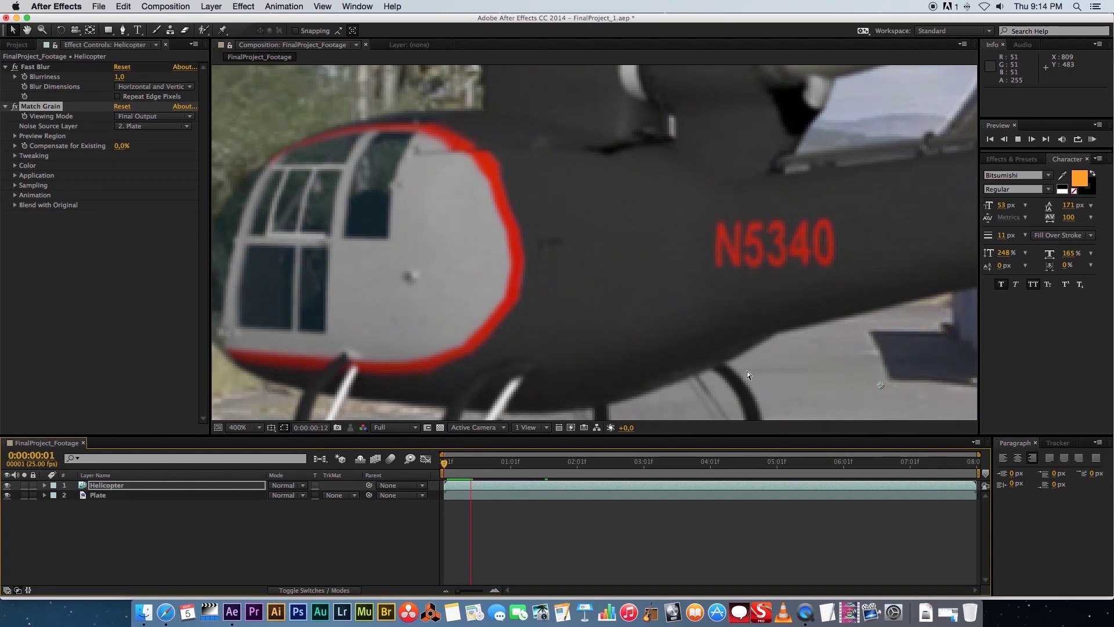
- Set Match Grain Tweaking Intensity and Size to 0.5, then preview the subtler grain
click(19, 157)
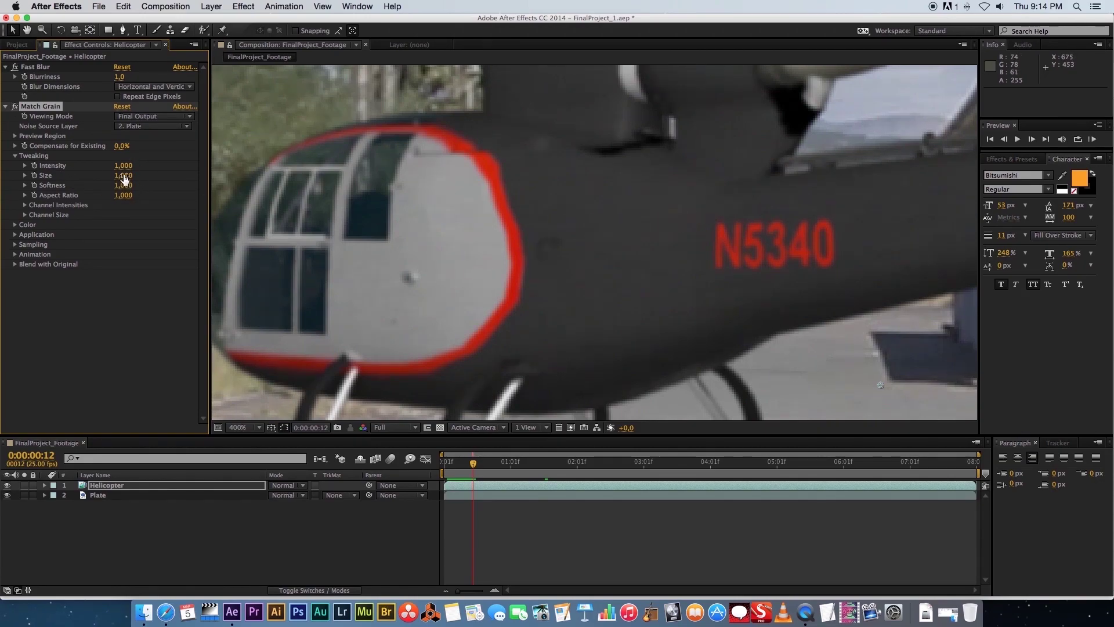
click(123, 175)
key(Return)
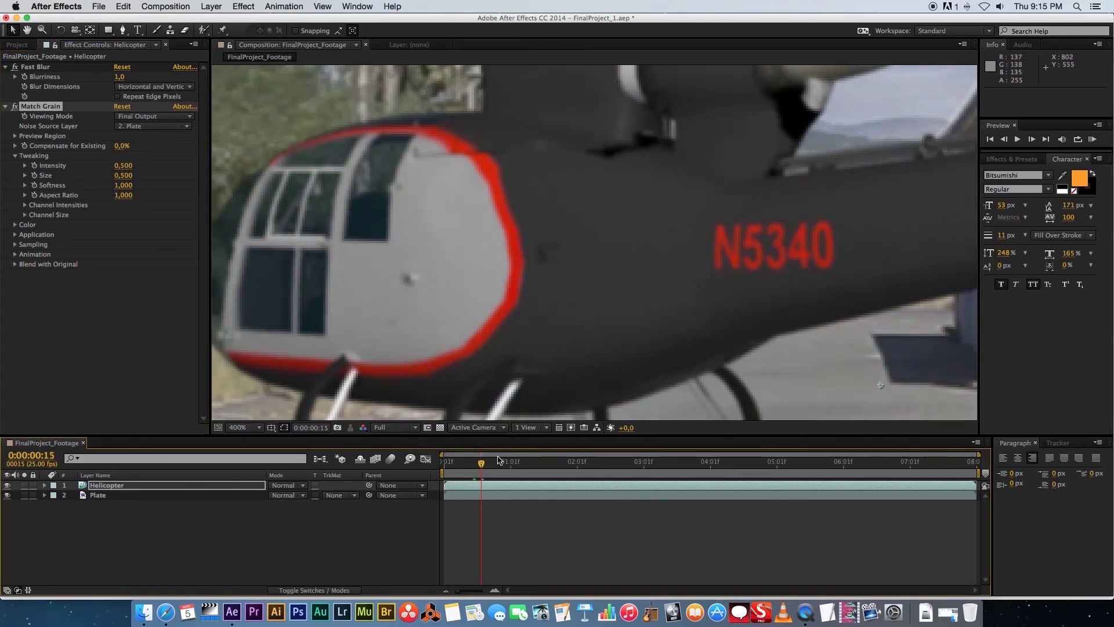
key(space)
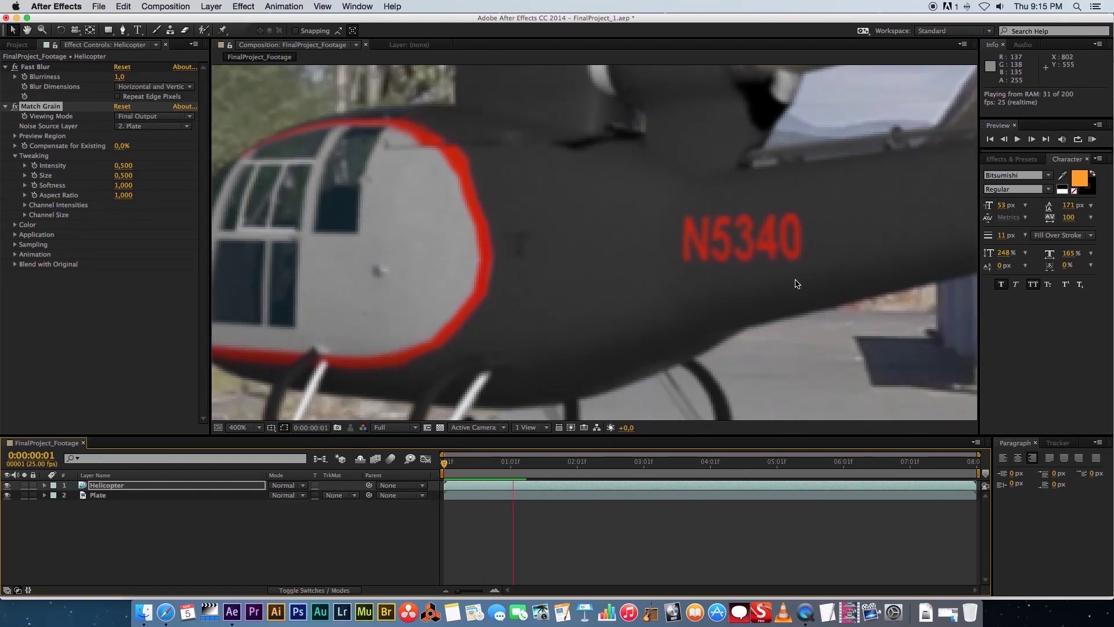
key(space)
- Fit the composition to the viewer, stop the preview and return to frame 0:00:00:12
click(258, 429)
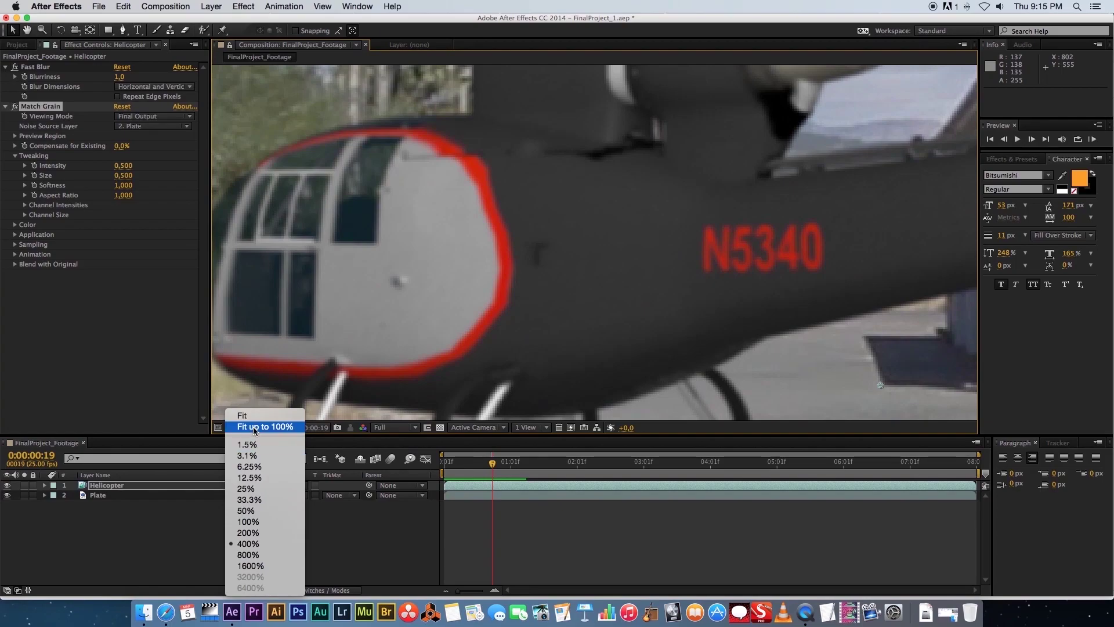
click(260, 427)
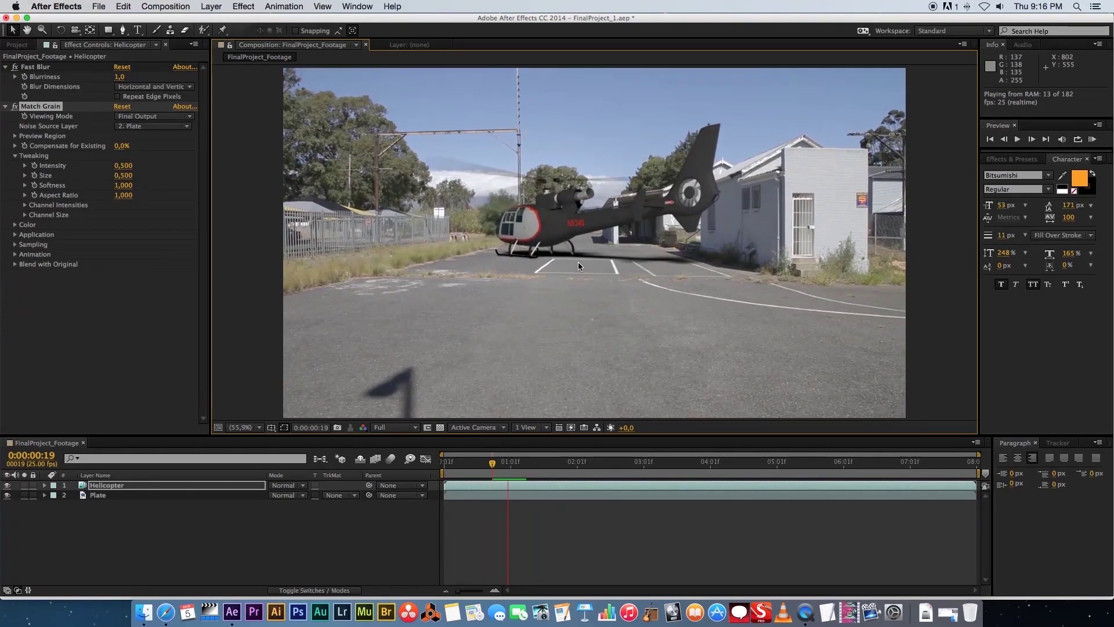
key(space)
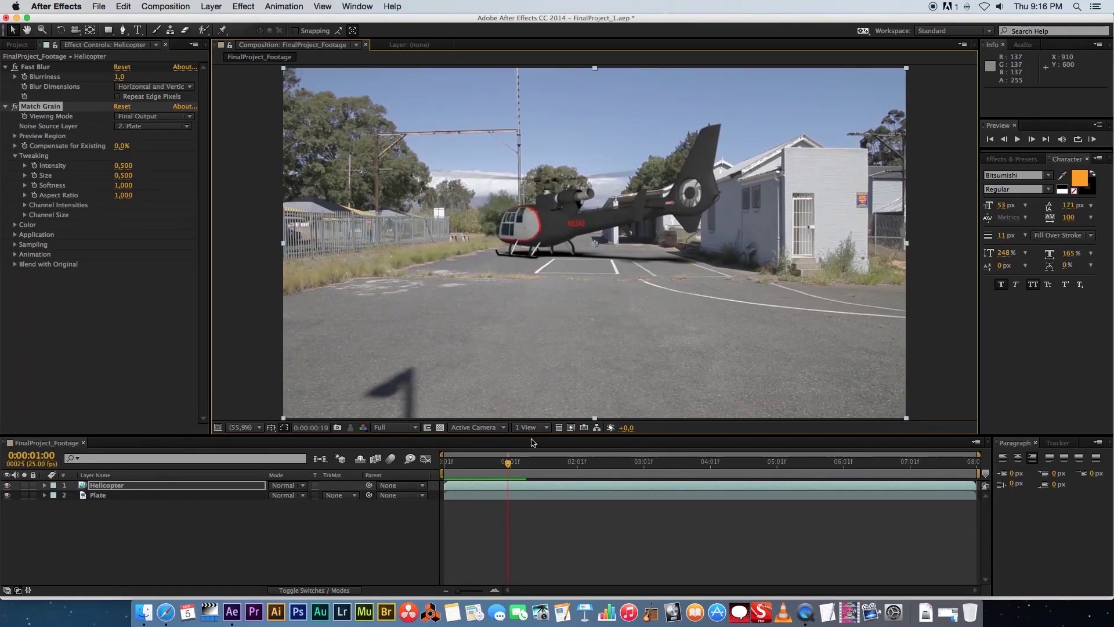
drag(508, 465, 473, 471)
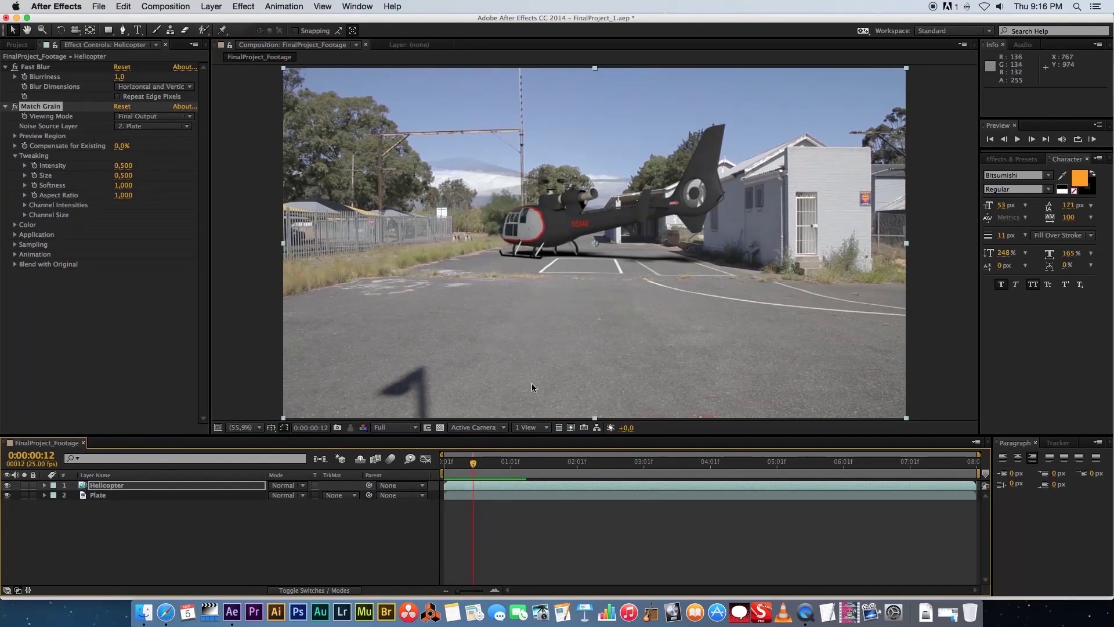